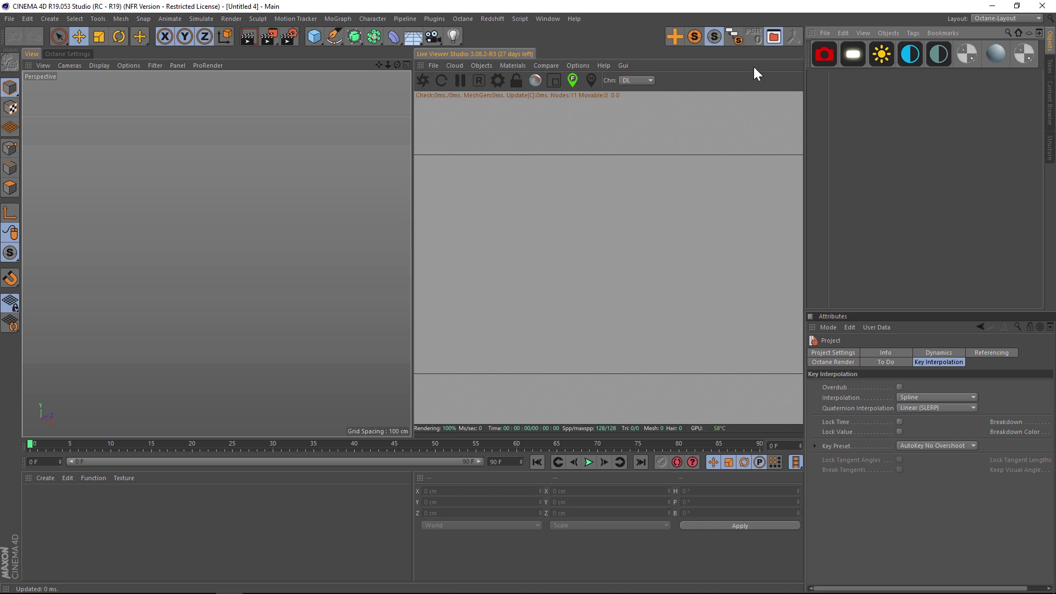
Load Scene 05 – Dramatic from RK_Octane Lighting Essentials in the Content Browser.
key("shift+F8")
left_click_drag(539, 25, 542, 60)
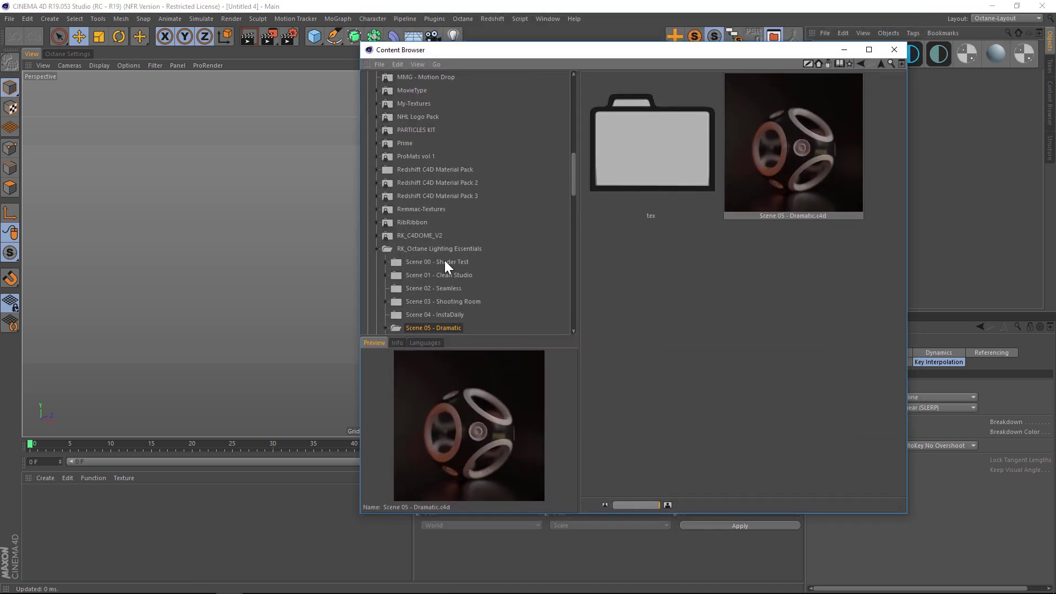
left_click_drag(571, 163, 573, 189)
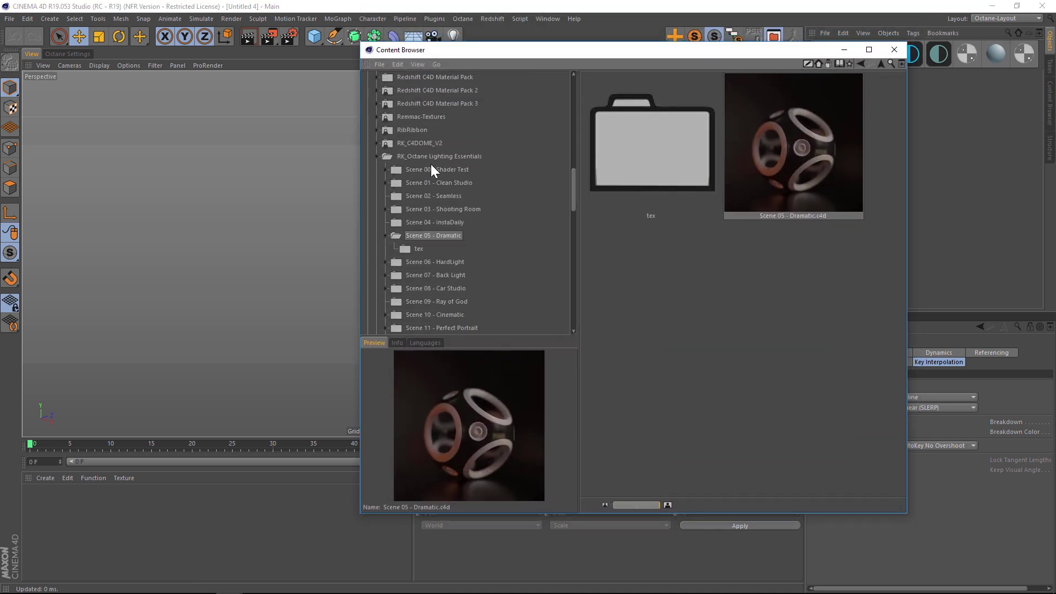
left_click(437, 235)
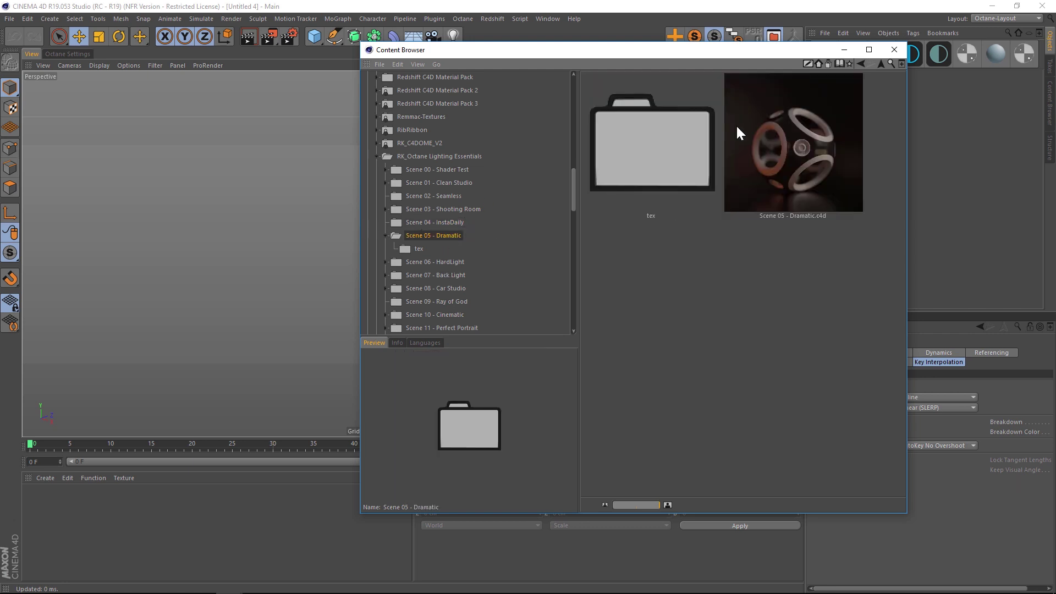
double_click(768, 149)
Close the Content Browser, start the Octane live render, and add a Plane object.
left_click(894, 50)
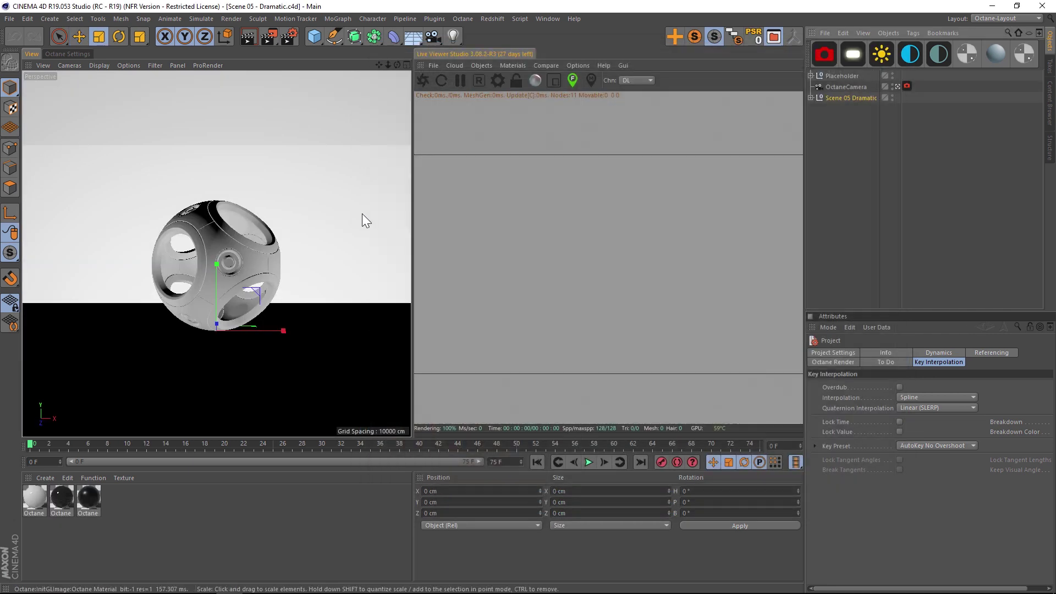
left_click(424, 84)
left_click_drag(316, 36, 421, 71)
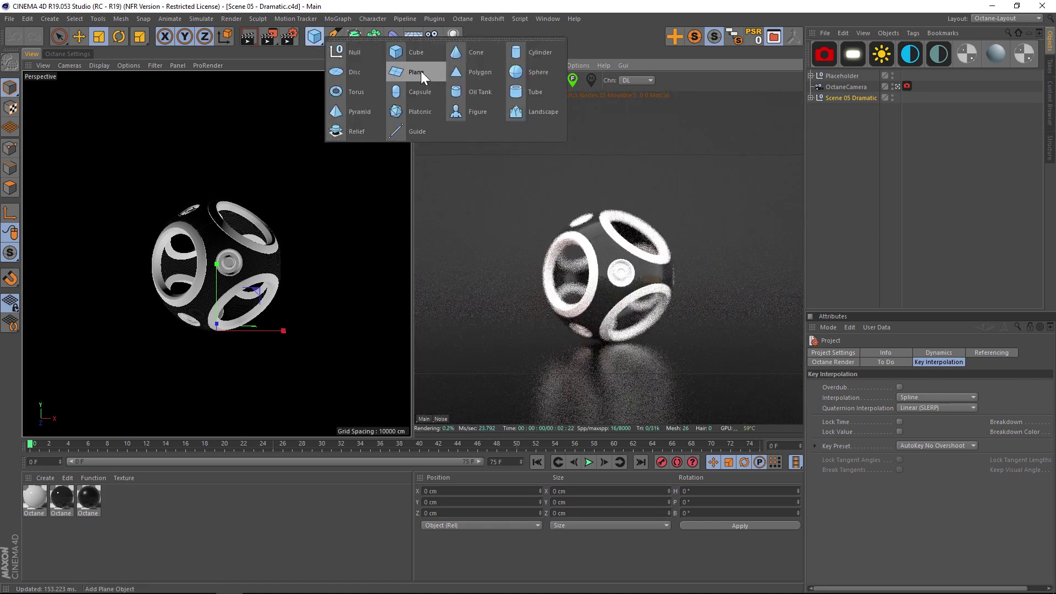
left_click(407, 76)
Stand the plane upright at card size, raise it onto the floor, and create an OctDiffuse material.
key("r")
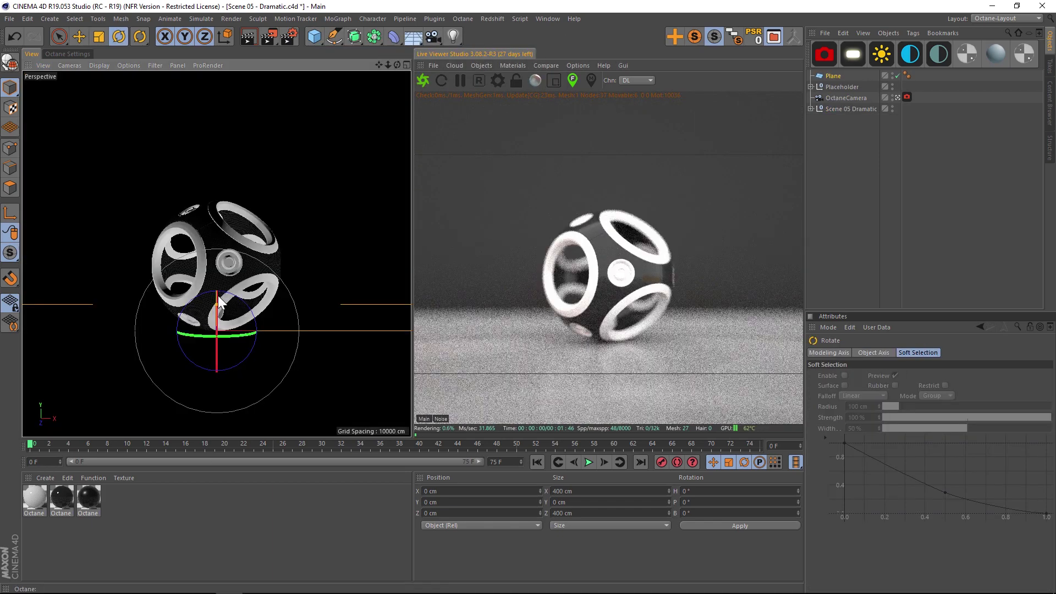
left_click_drag(218, 334, 8, 429)
key("t")
key("e")
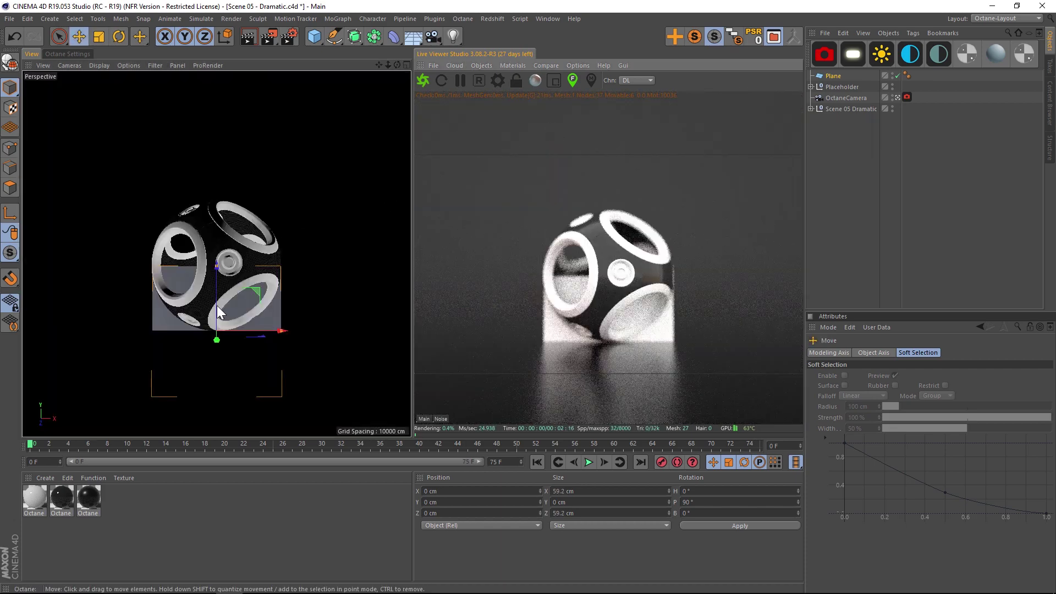
left_click_drag(217, 305, 219, 229)
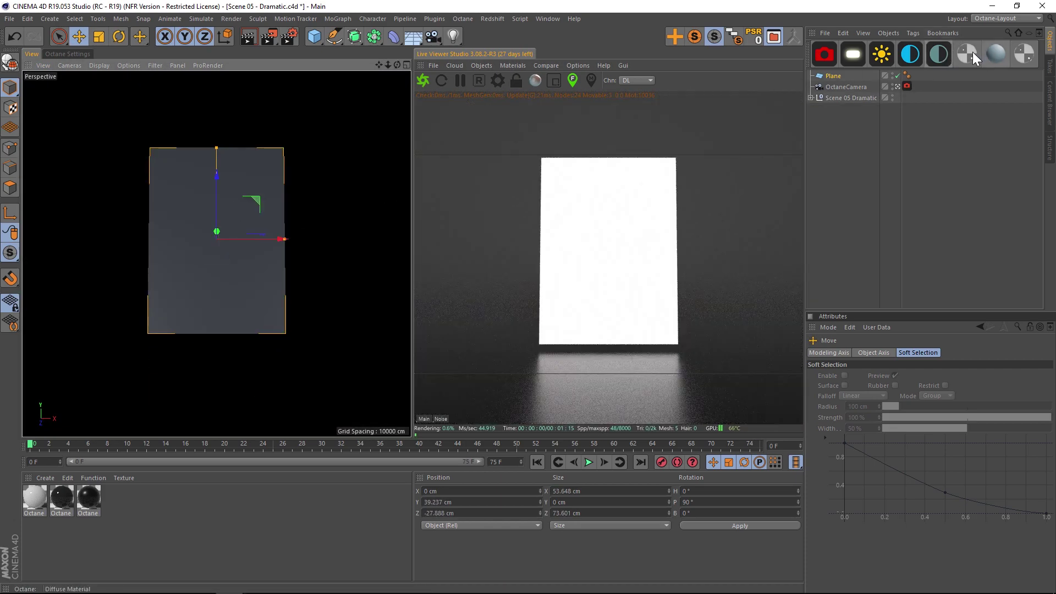
left_click(973, 52)
Put an ImageTexture shader into the OctDiffuse material's Diffuse texture slot.
double_click(35, 496)
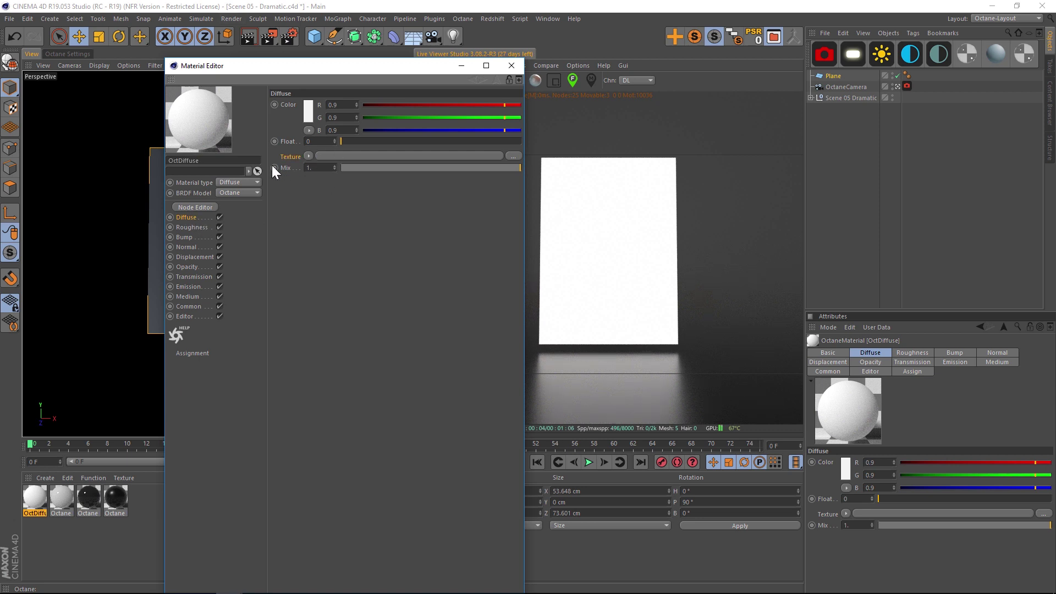
left_click(307, 155)
mouse_move(336, 377)
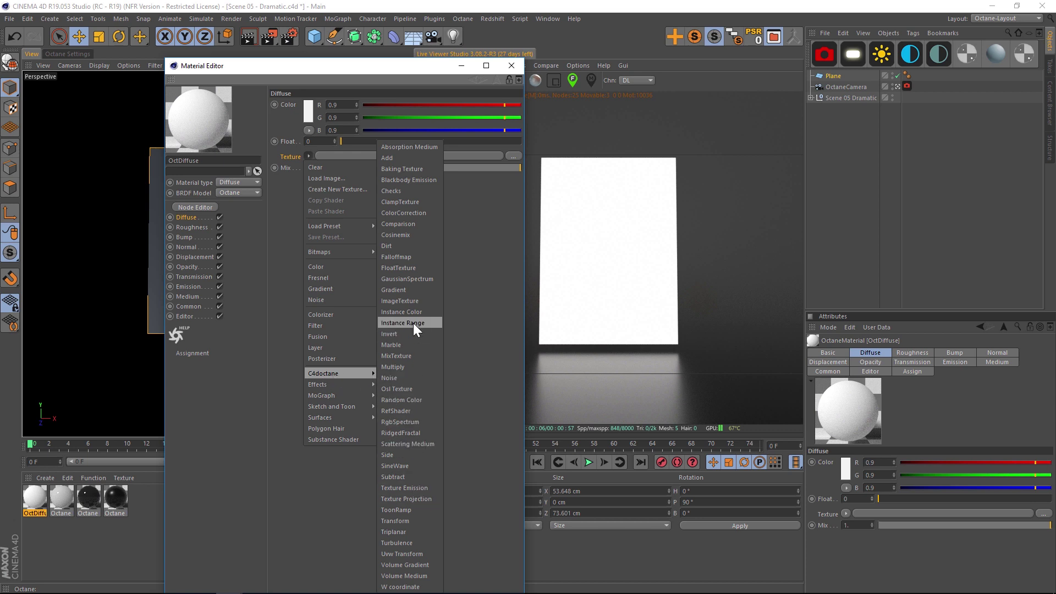
left_click(400, 301)
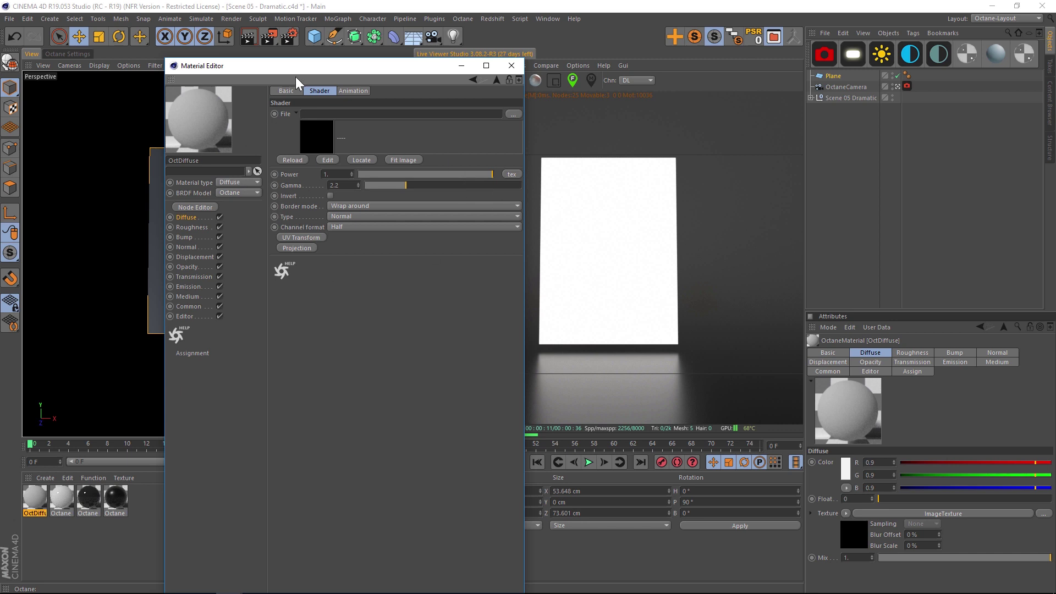
left_click(472, 80)
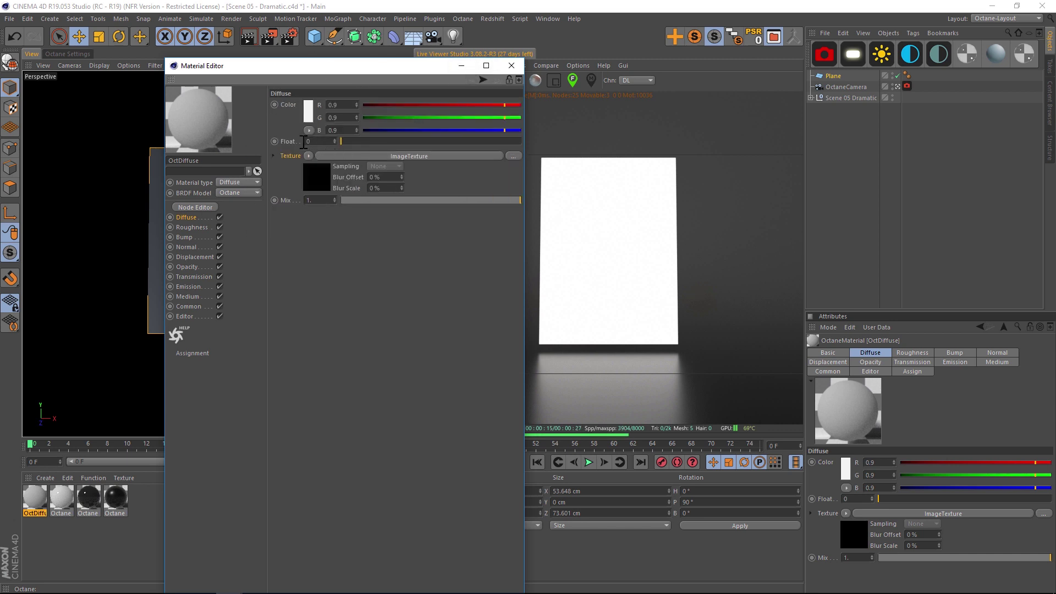
left_click(315, 175)
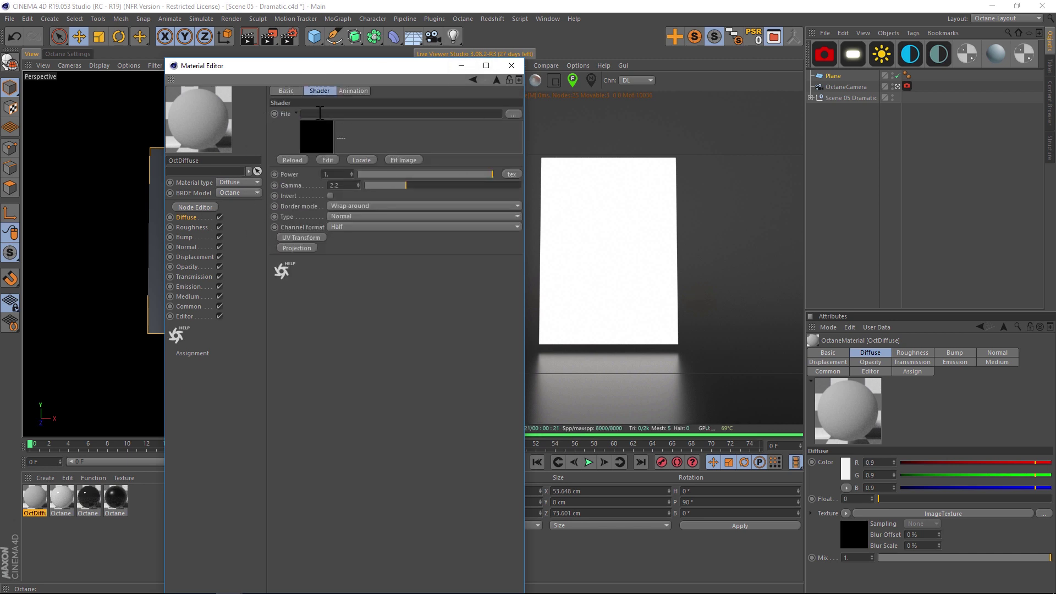
Load JC.jpg into the ImageTexture's File field.
left_click(513, 114)
left_click(300, 173)
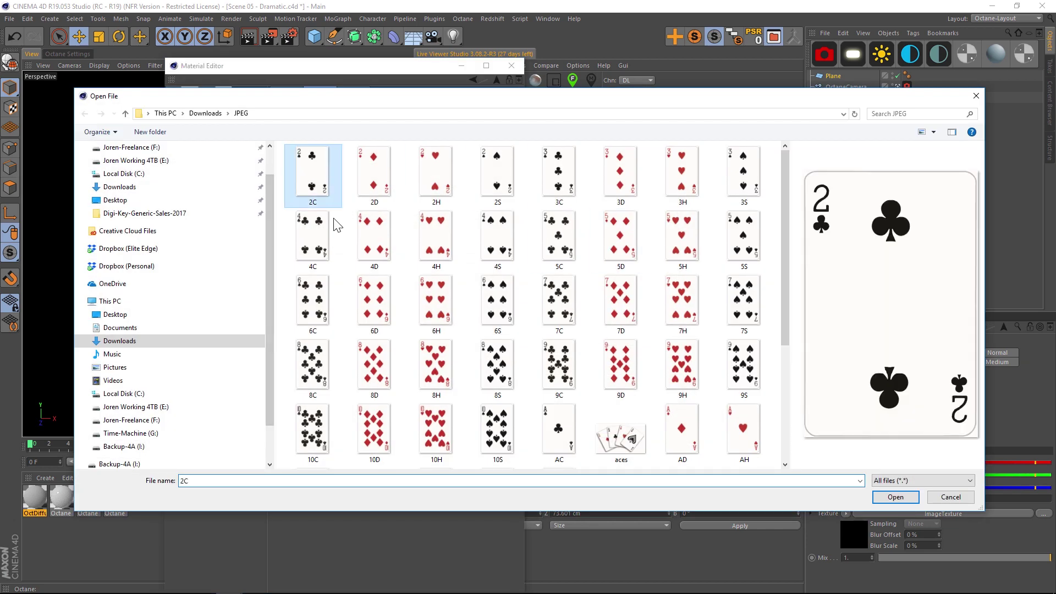
scroll(336, 343, "down", 3)
left_click(374, 368)
left_click(896, 496)
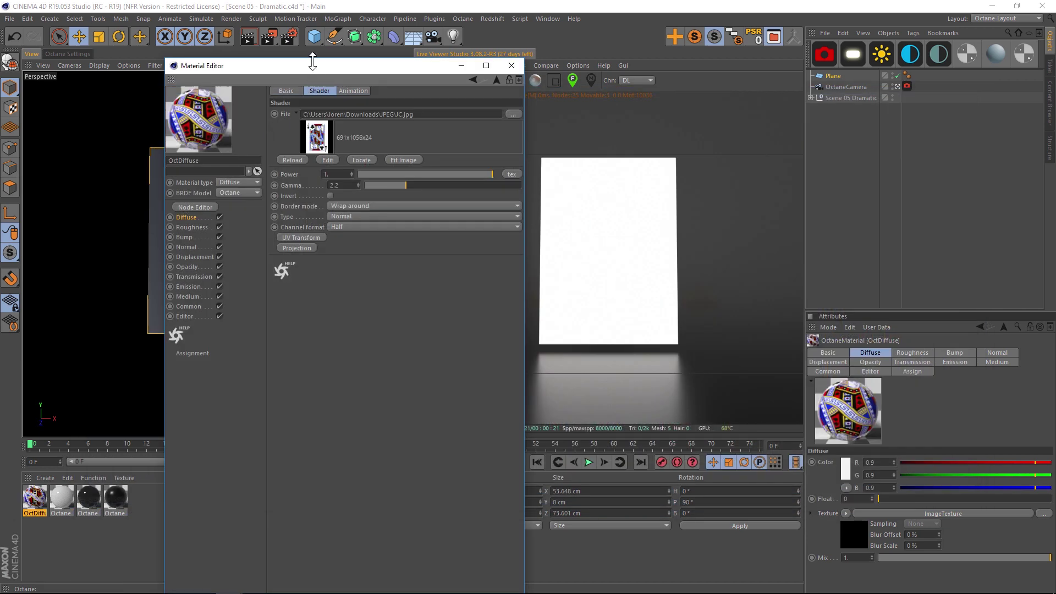
Apply the OctDiffuse material to the Plane and select the OctaneCamera.
left_click_drag(295, 70, 735, 99)
left_click_drag(35, 498, 167, 300)
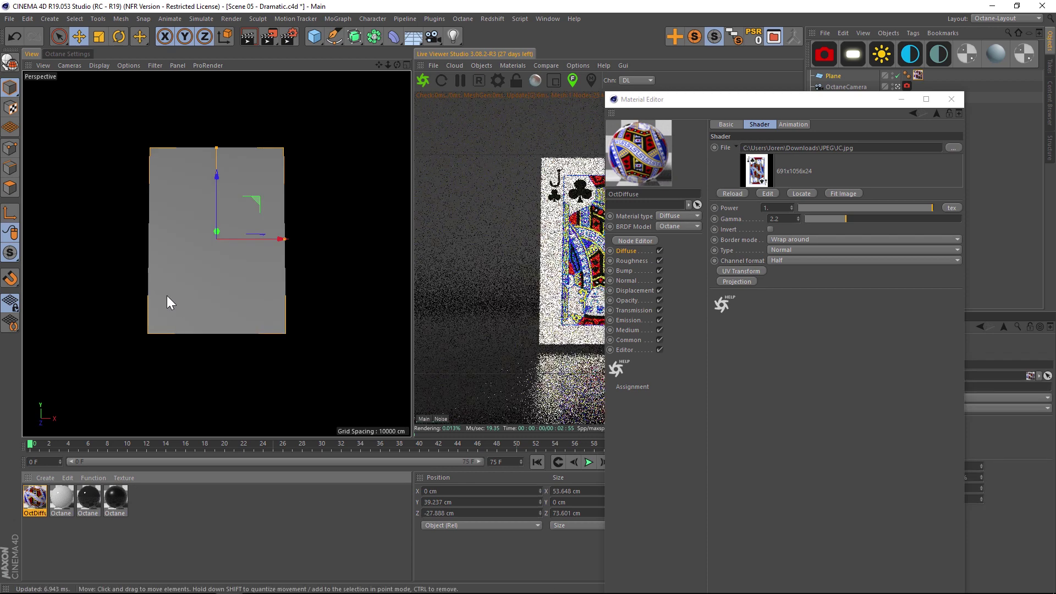
left_click_drag(740, 99, 498, 447)
left_click(850, 87)
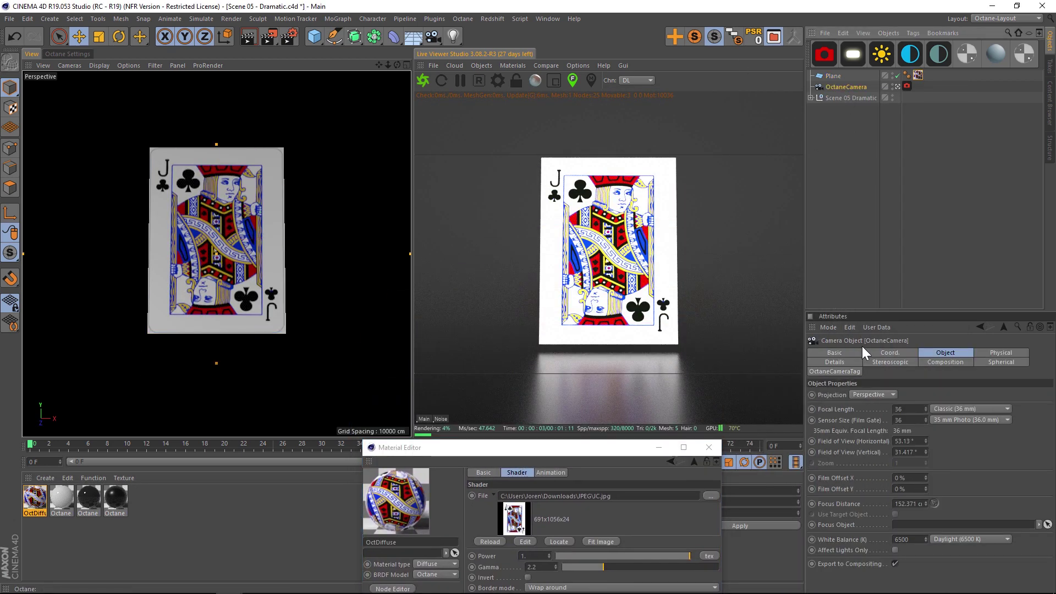
Lower Scene 05 Dramatic's HDRI power from 5 to about 1.74 and focus the camera on the card.
left_click(837, 99)
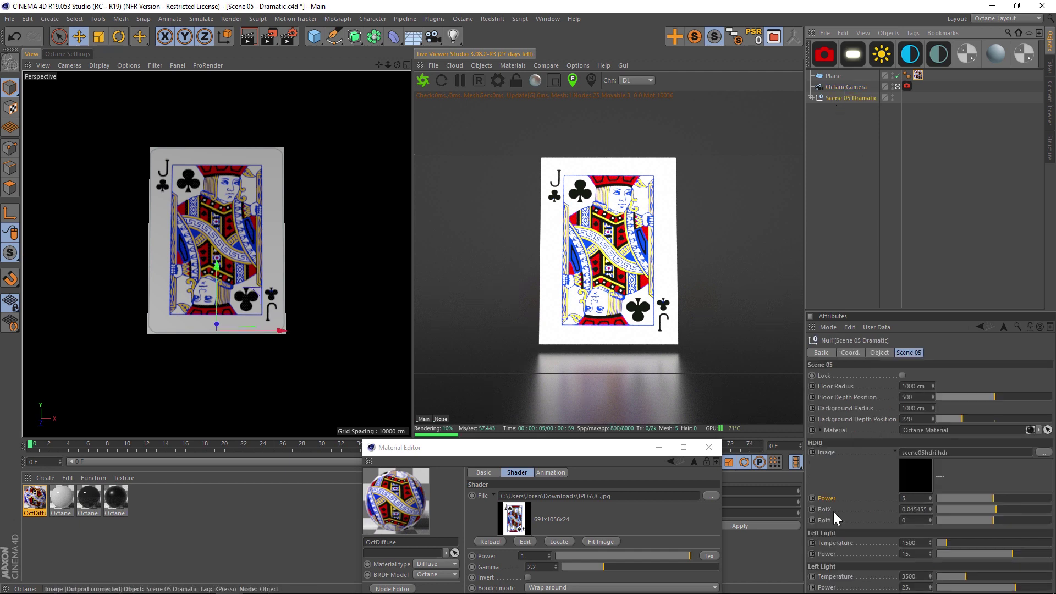
left_click_drag(993, 497, 956, 499)
left_click(573, 80)
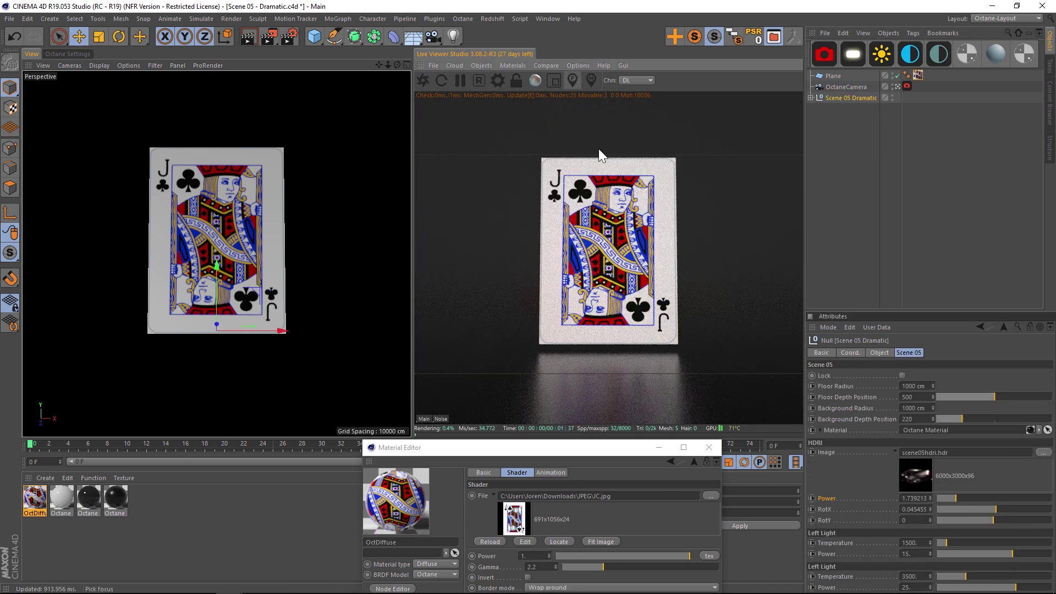
left_click(620, 247)
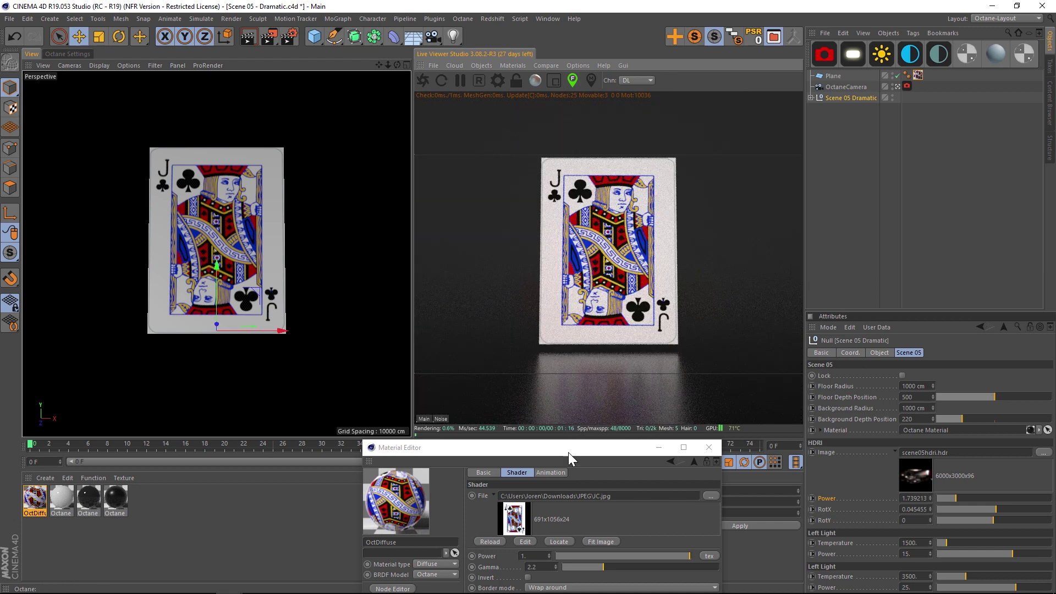
Duplicate OctDiffuse and load purple_back.jpg into the copy's ImageTexture, without copying the file.
left_click_drag(24, 501, 170, 500, "ctrl")
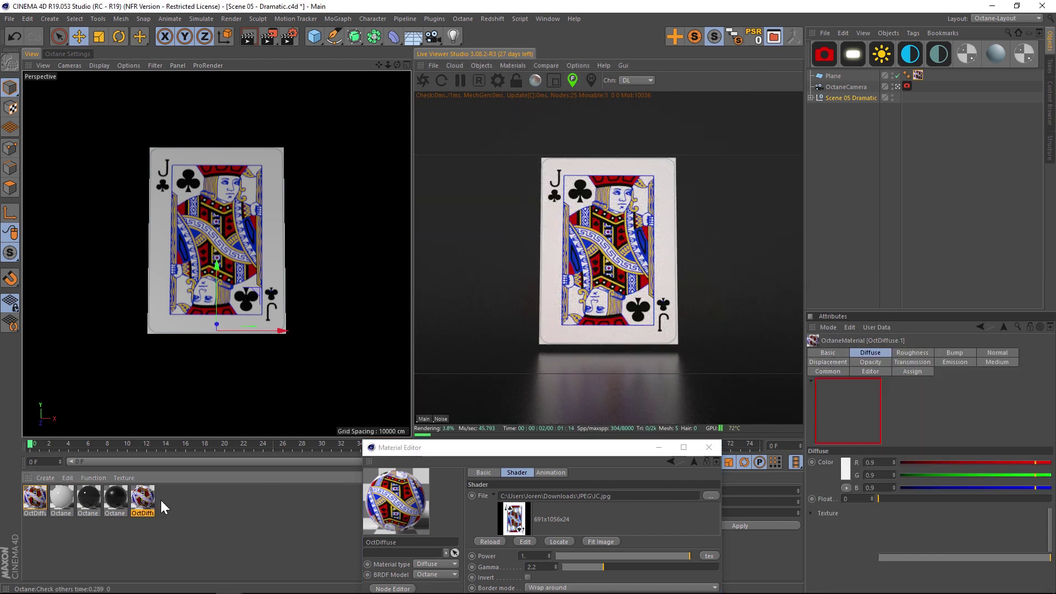
left_click_drag(466, 450, 163, 173)
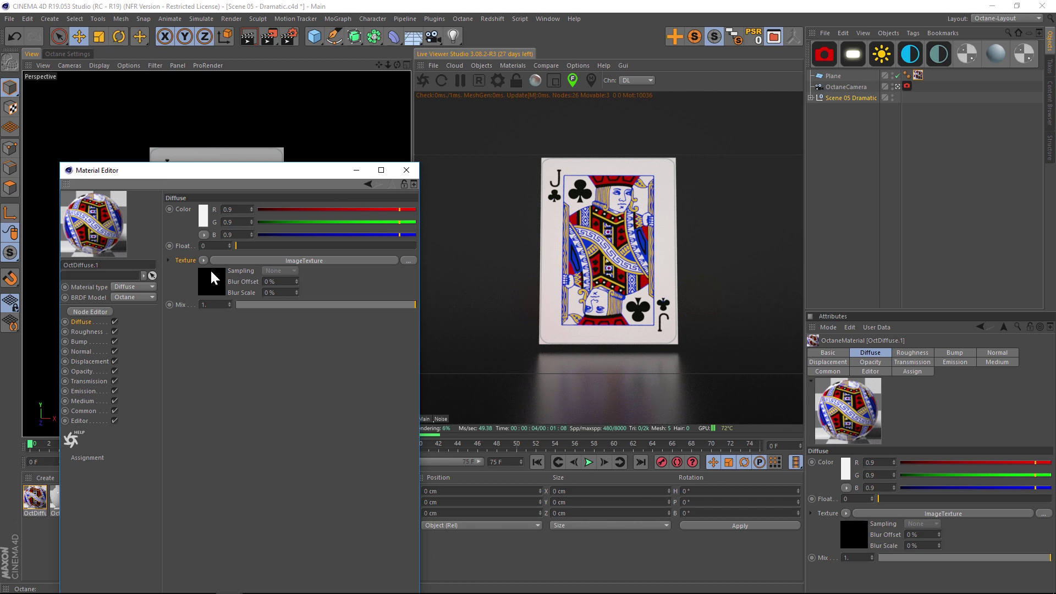
left_click(210, 270)
left_click(409, 219)
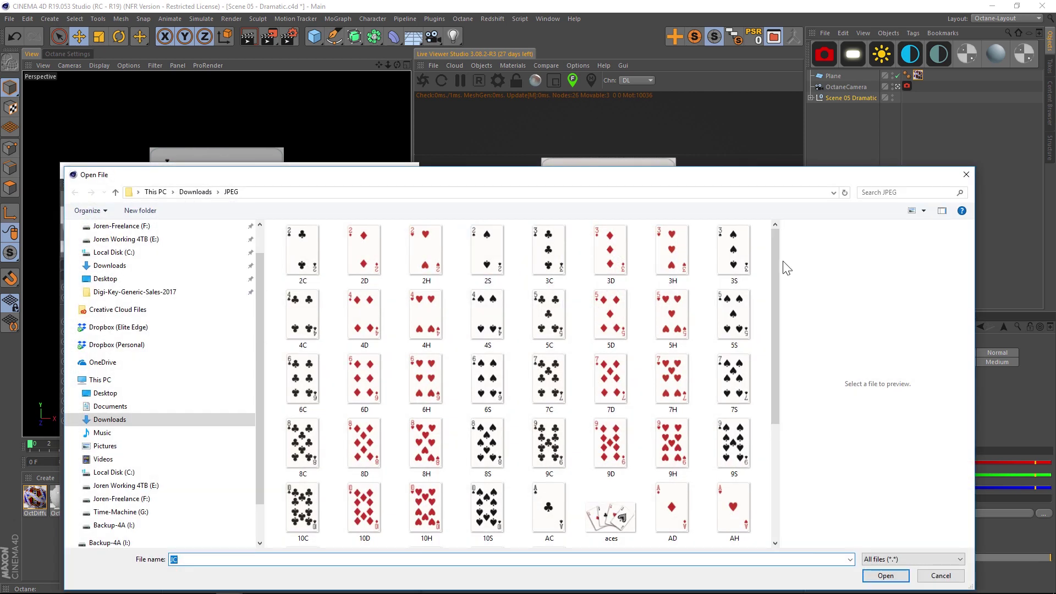
scroll(779, 394, "down", 5)
left_click(364, 512)
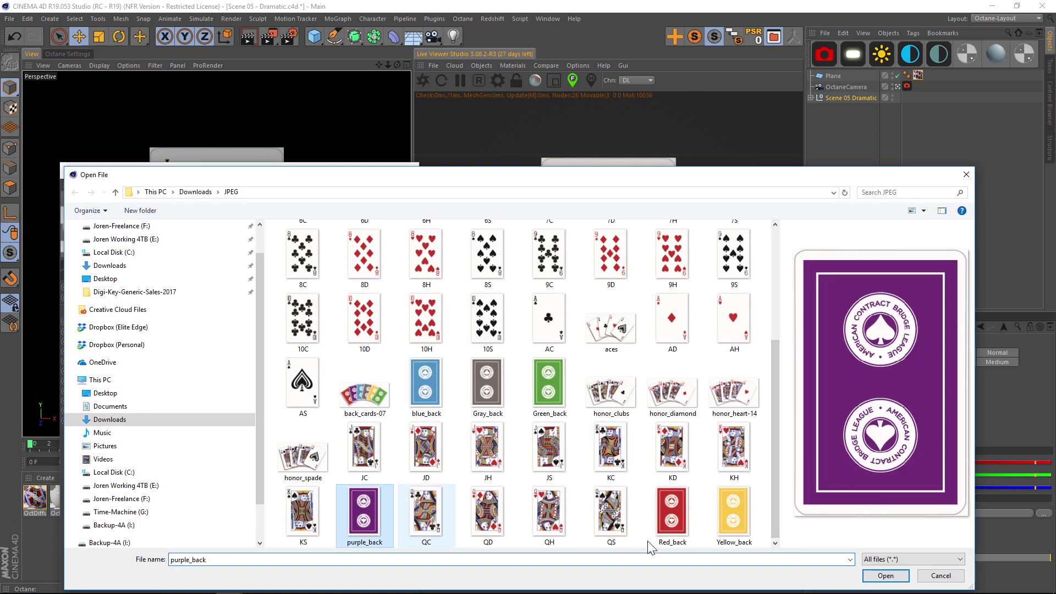
left_click(886, 575)
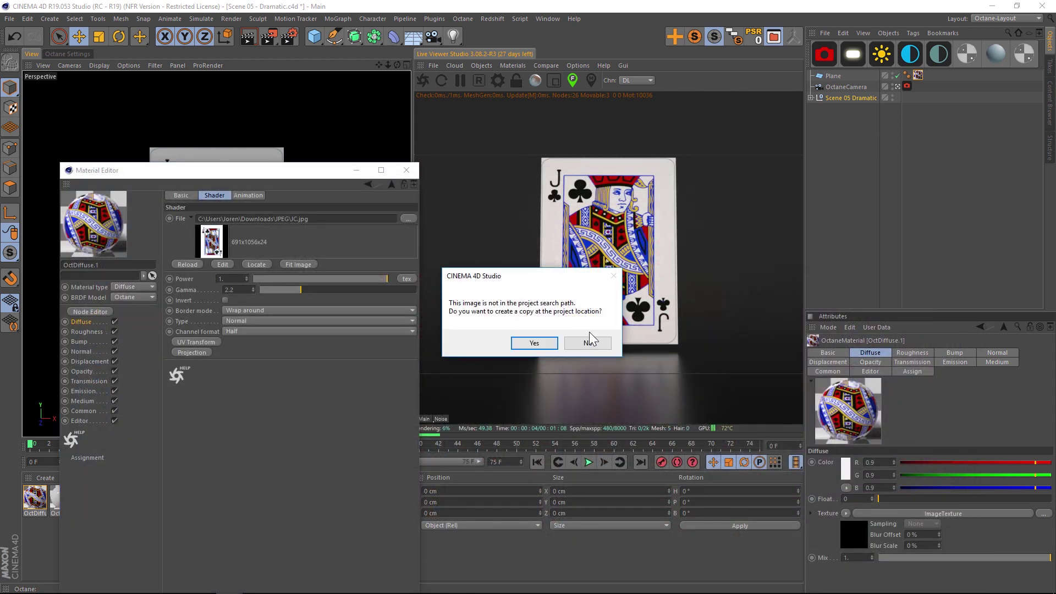
left_click(590, 340)
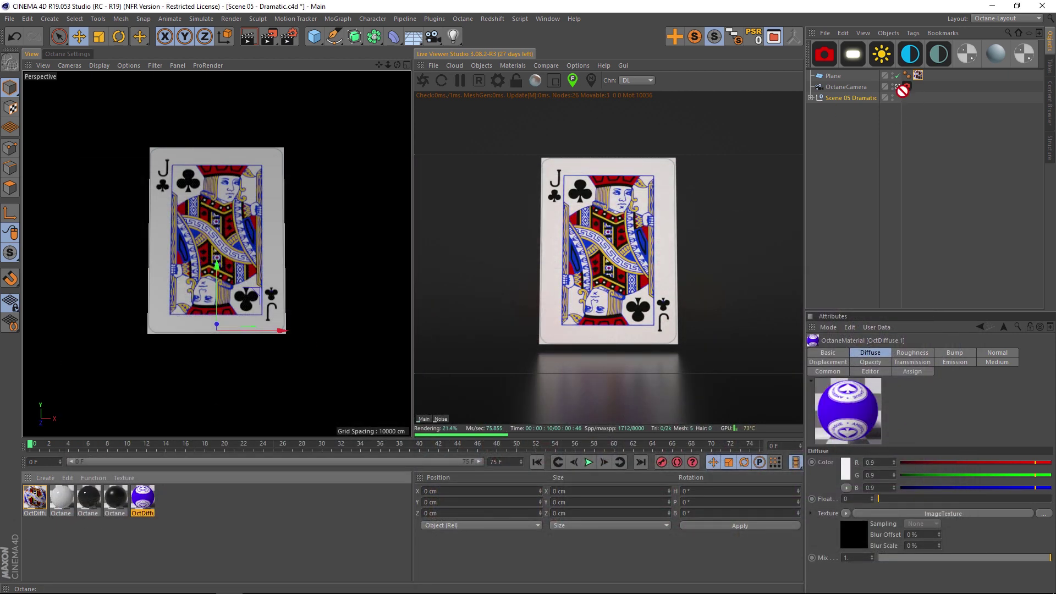
Apply the purple_back material to the Plane and set its texture tag Side to Front.
left_click_drag(900, 88, 834, 78)
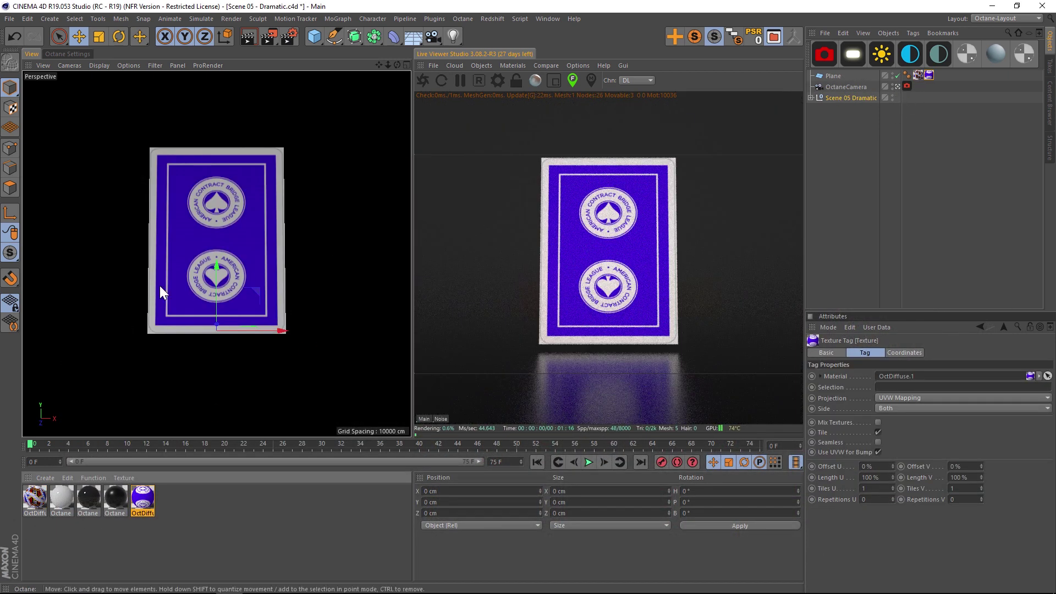
left_click(918, 73)
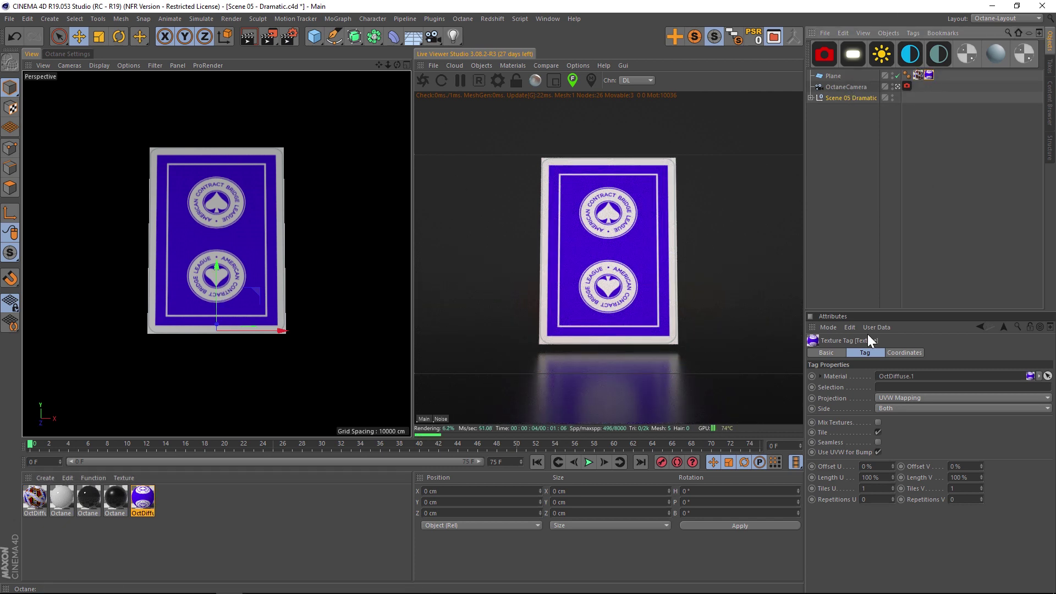
left_click(894, 410)
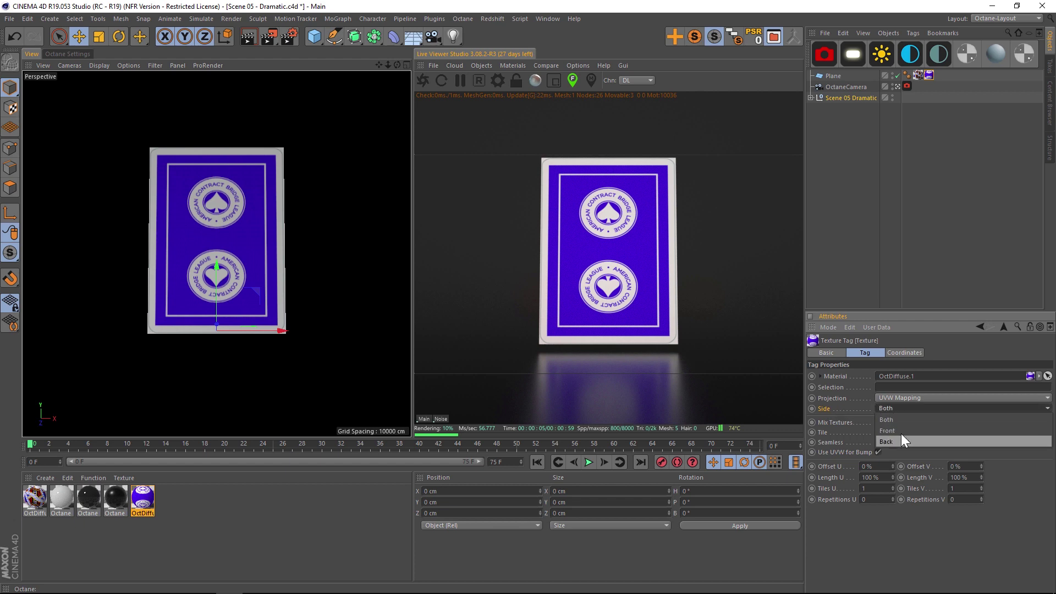
left_click(901, 434)
Rotate the card to check its back face, then deselect it.
left_click(832, 76)
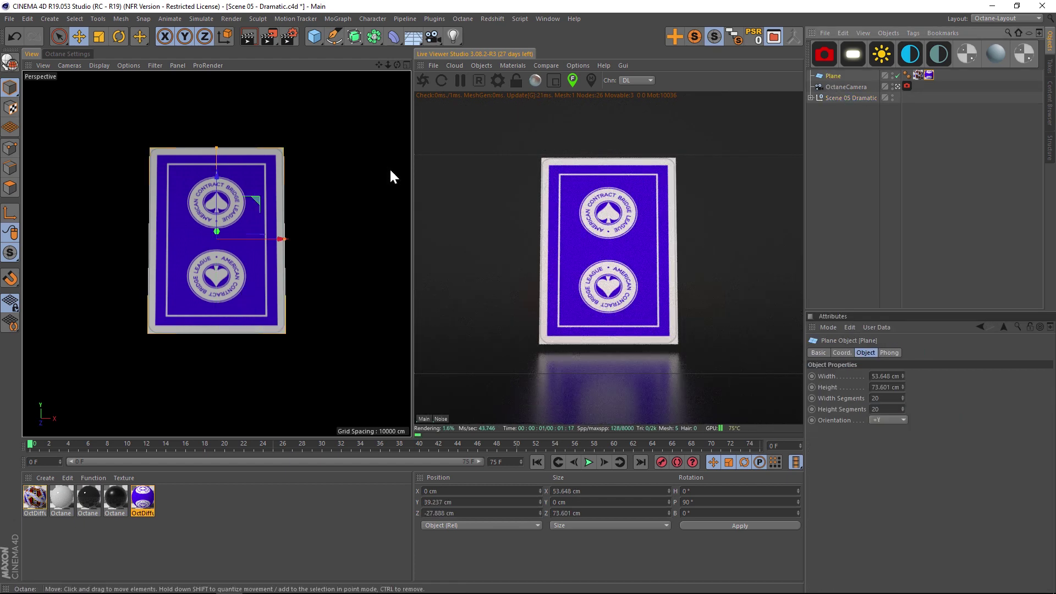
key("r")
left_click_drag(206, 249, 220, 314)
left_click(972, 186)
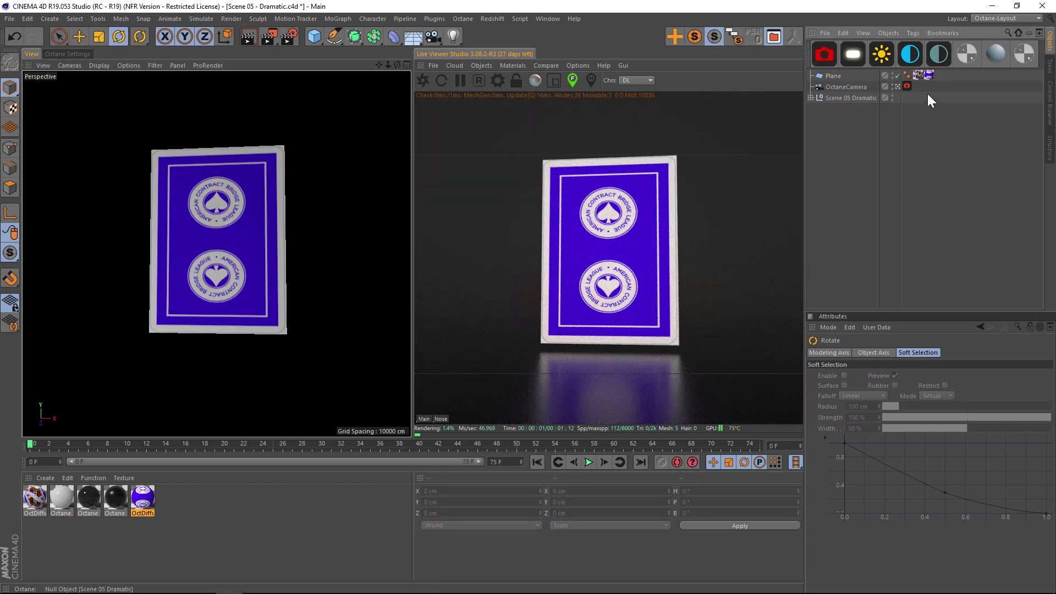
Delete the Plane's two texture tags and create an Octane Mix material.
left_click_drag(939, 87, 913, 72)
key("Delete")
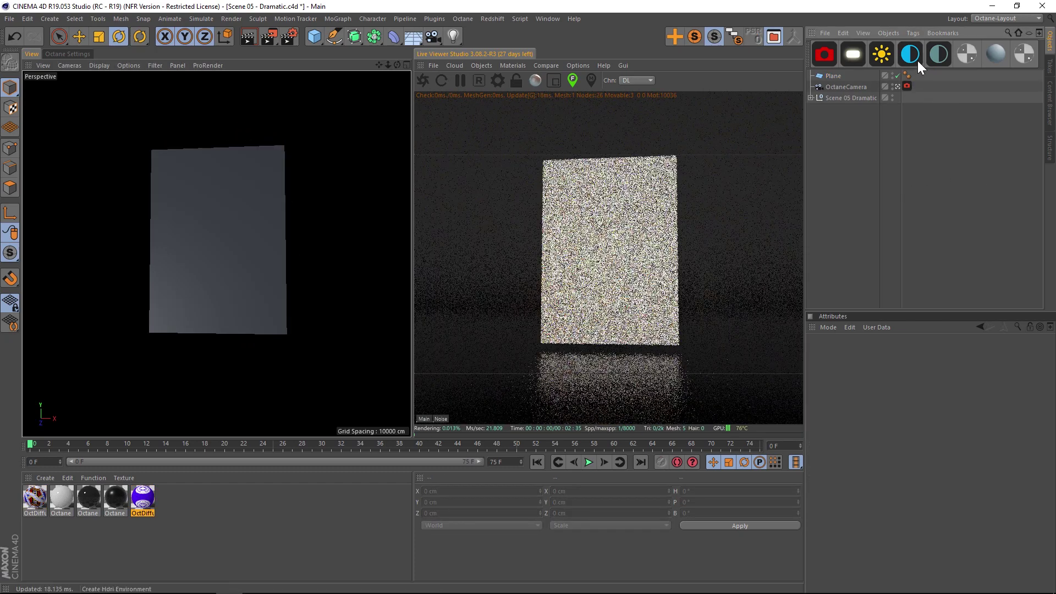
left_click(512, 66)
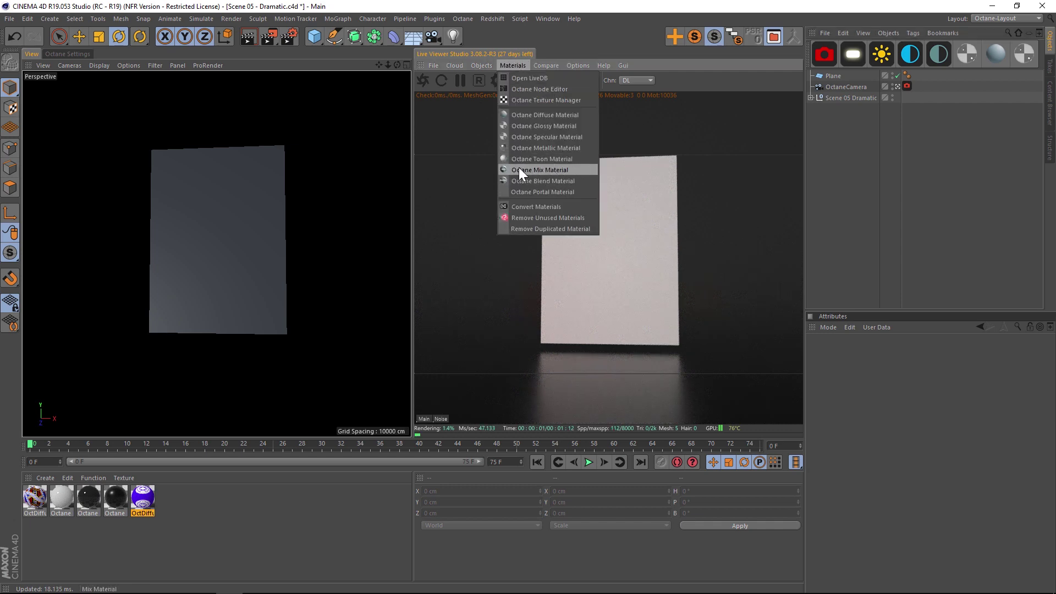
left_click(542, 170)
Set the OctMix Material1 to OctDiffuse and Material2 to OctDiffuse.1.
double_click(34, 498)
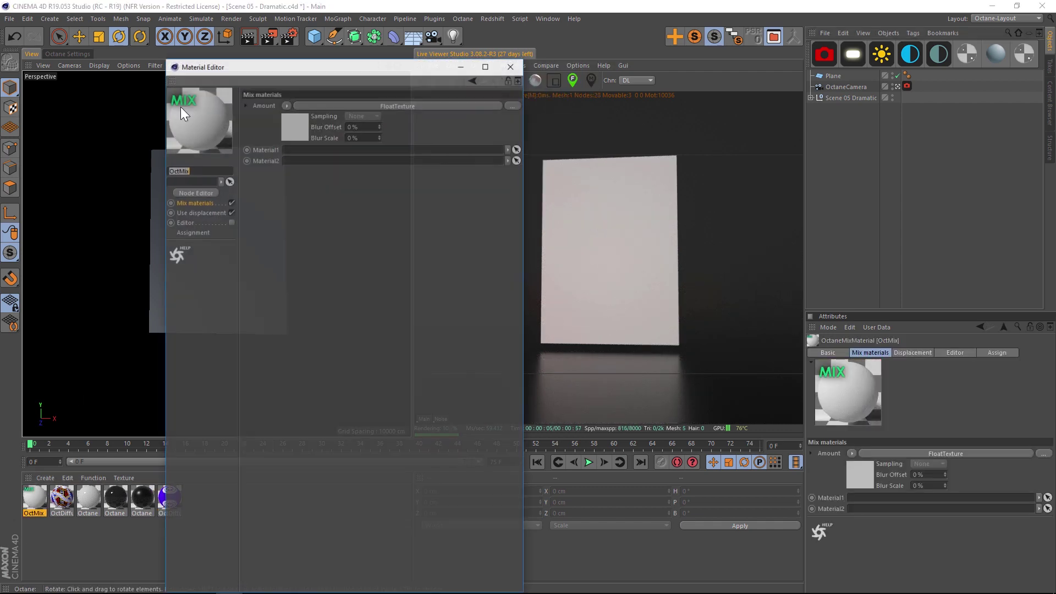
left_click(266, 159)
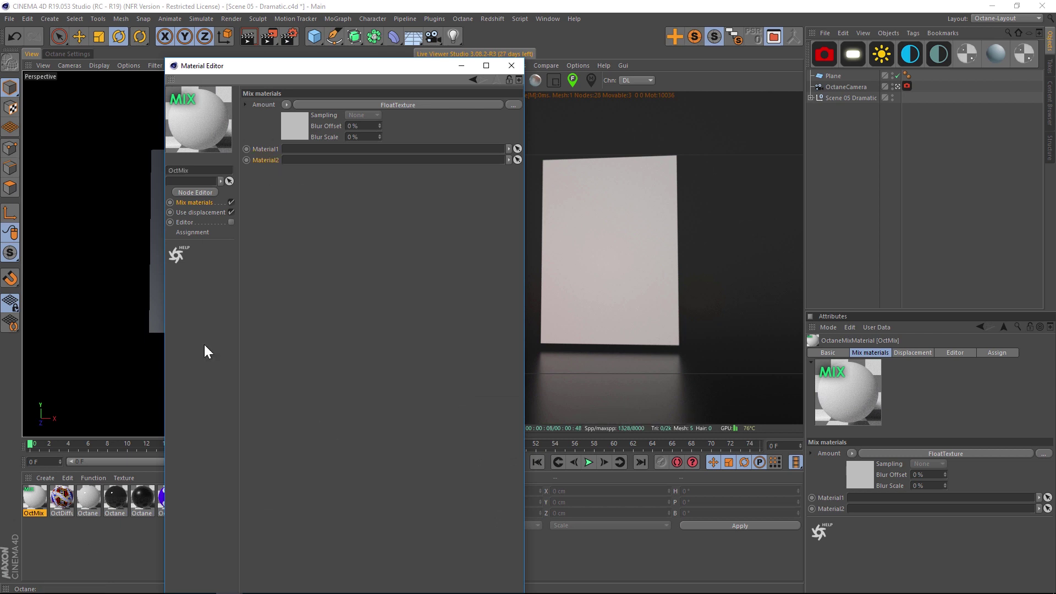
left_click_drag(61, 498, 358, 149)
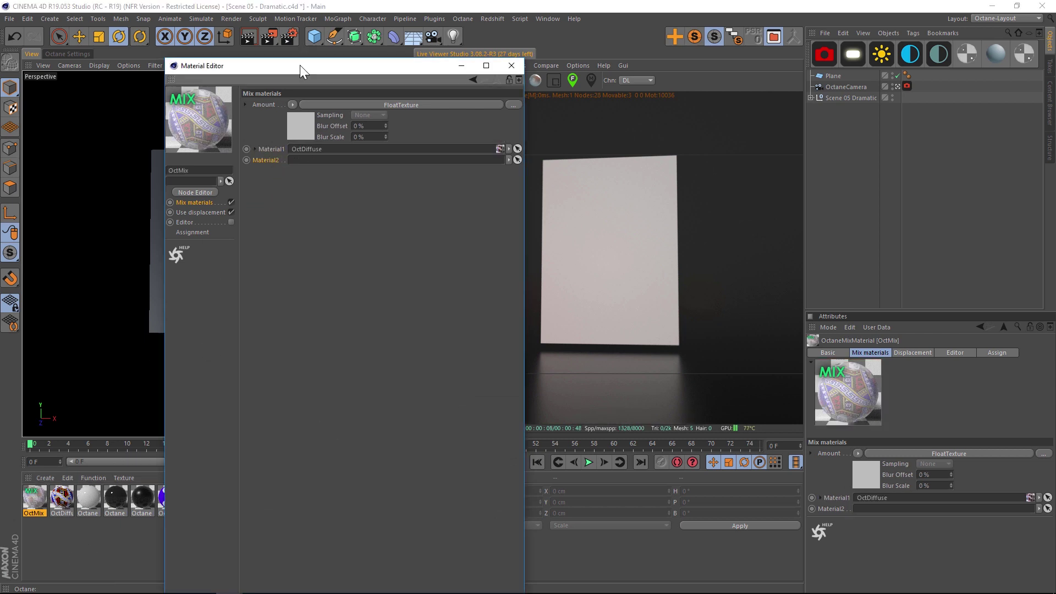
left_click_drag(167, 515, 461, 212)
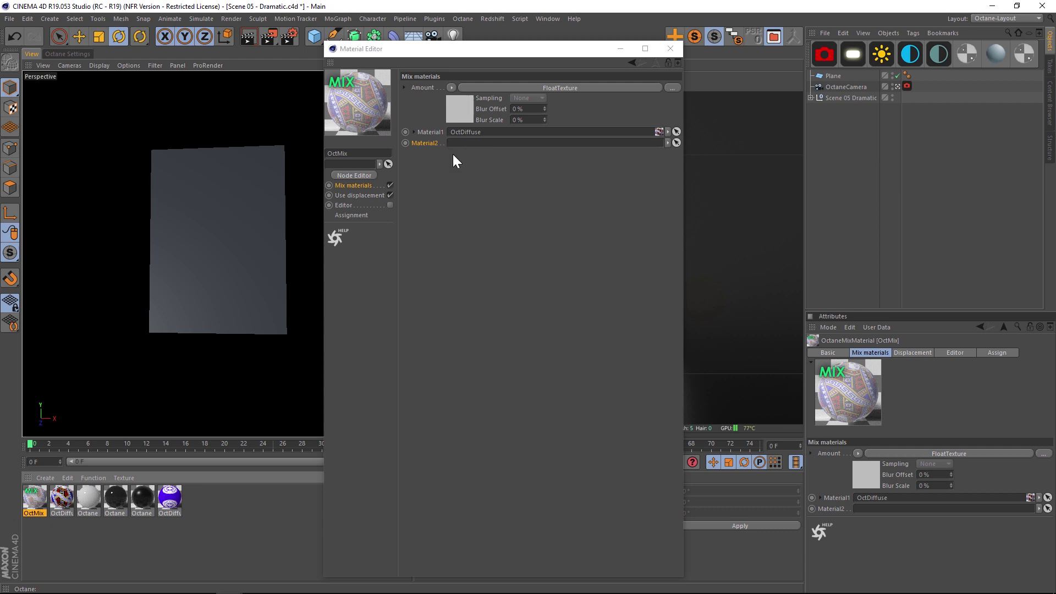
left_click_drag(464, 146, 465, 144)
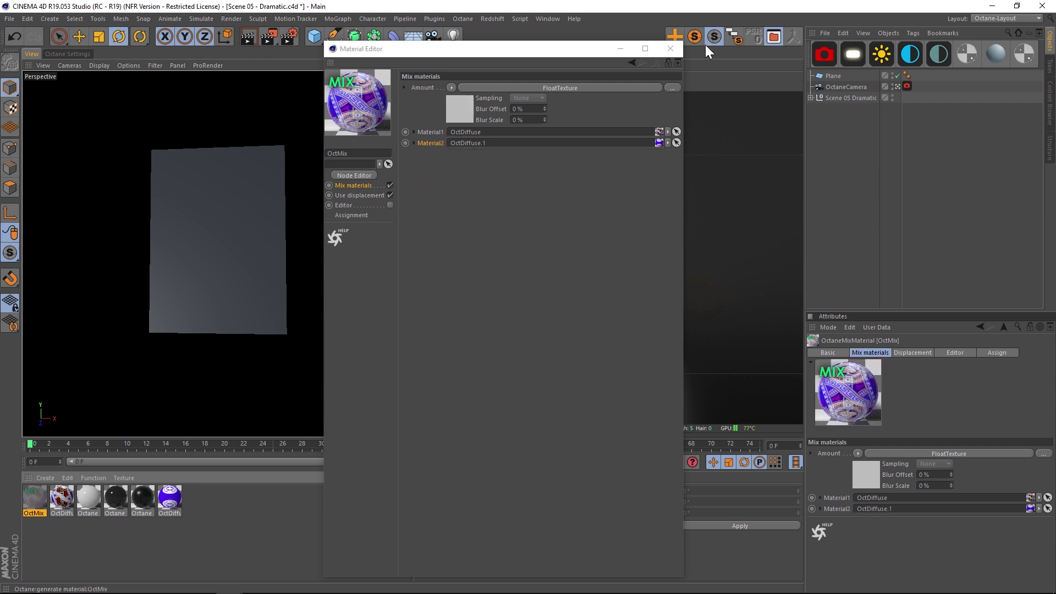
left_click(670, 48)
left_click_drag(44, 505, 186, 387)
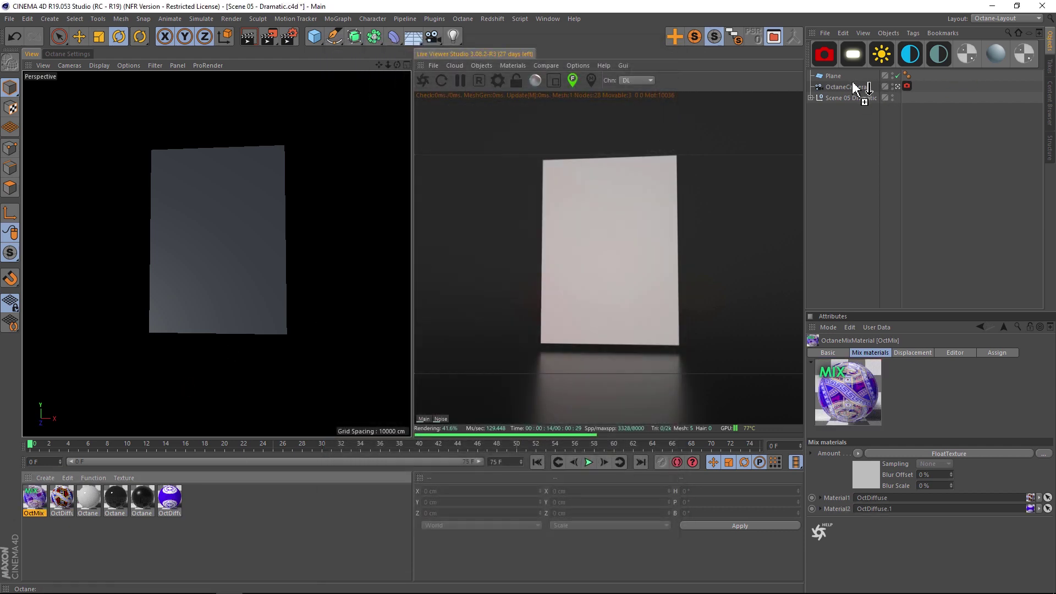
Apply OctMix to the Plane, tilt the card to about -146.4° bank, and reopen OctMix.
left_click_drag(856, 88, 836, 77)
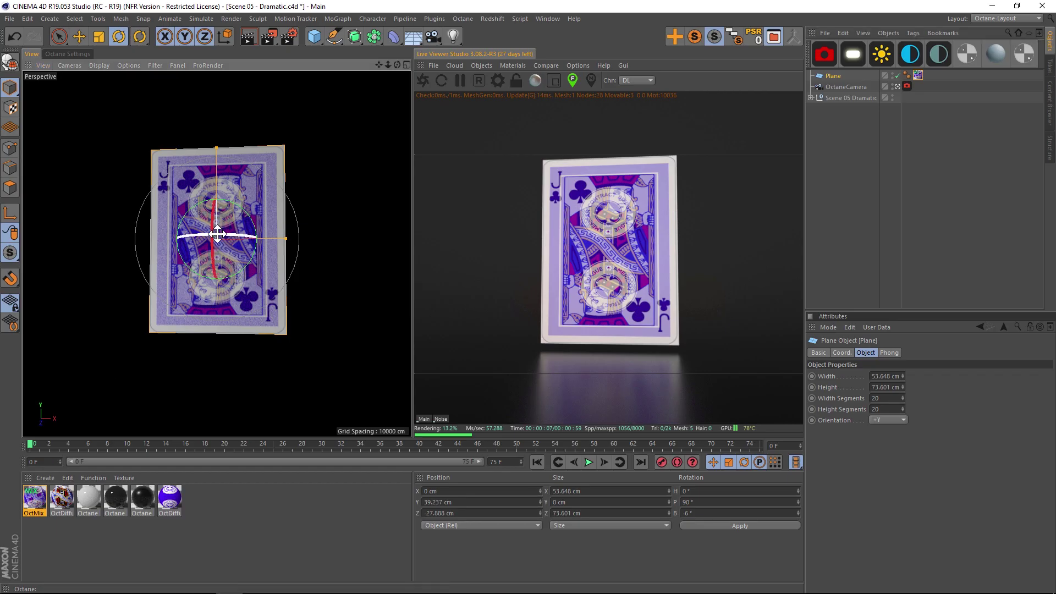
left_click_drag(217, 234, 35, 289)
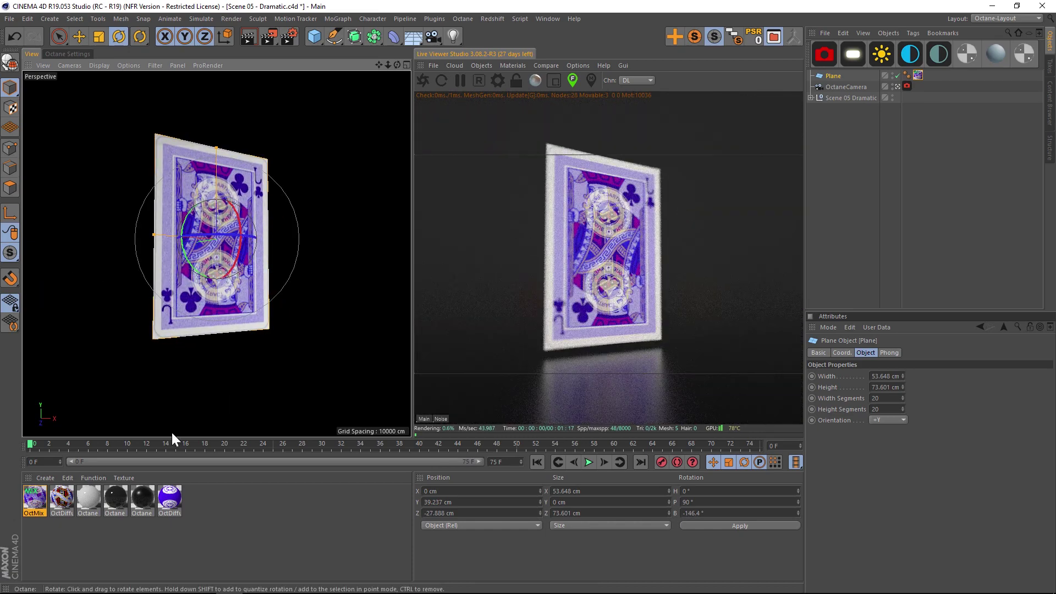
double_click(34, 497)
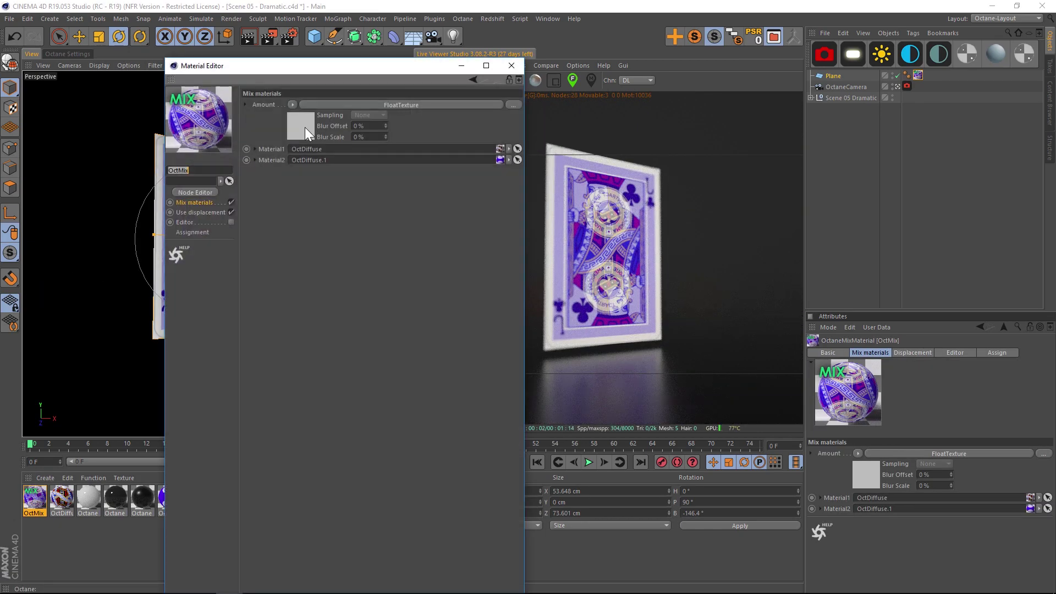
Open OctMix in the Node Editor and delete its FloatTexture node.
left_click(190, 193)
left_click_drag(394, 317, 362, 277)
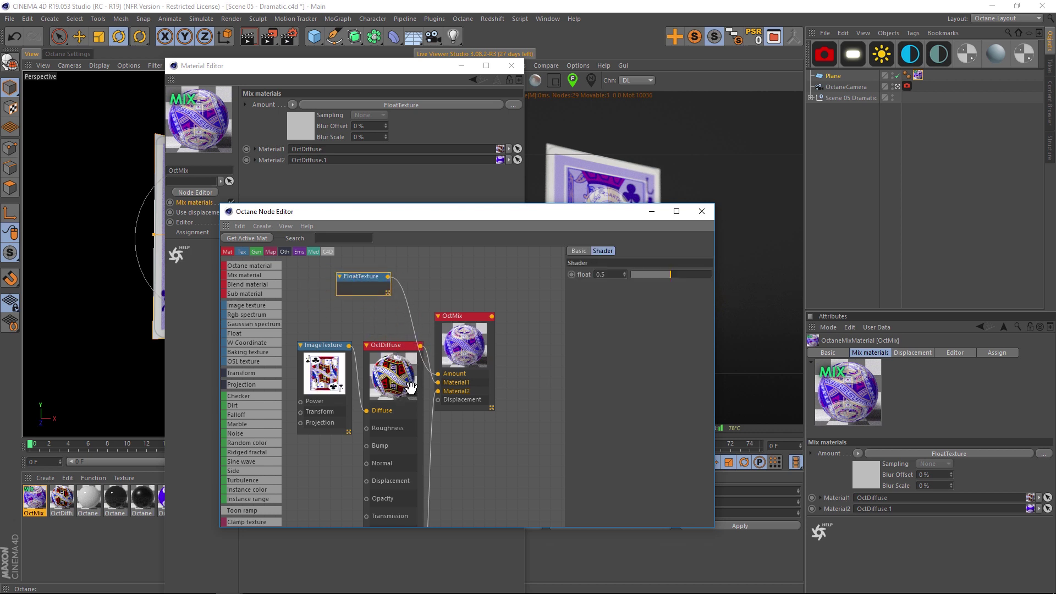
scroll(411, 388, "down", 5)
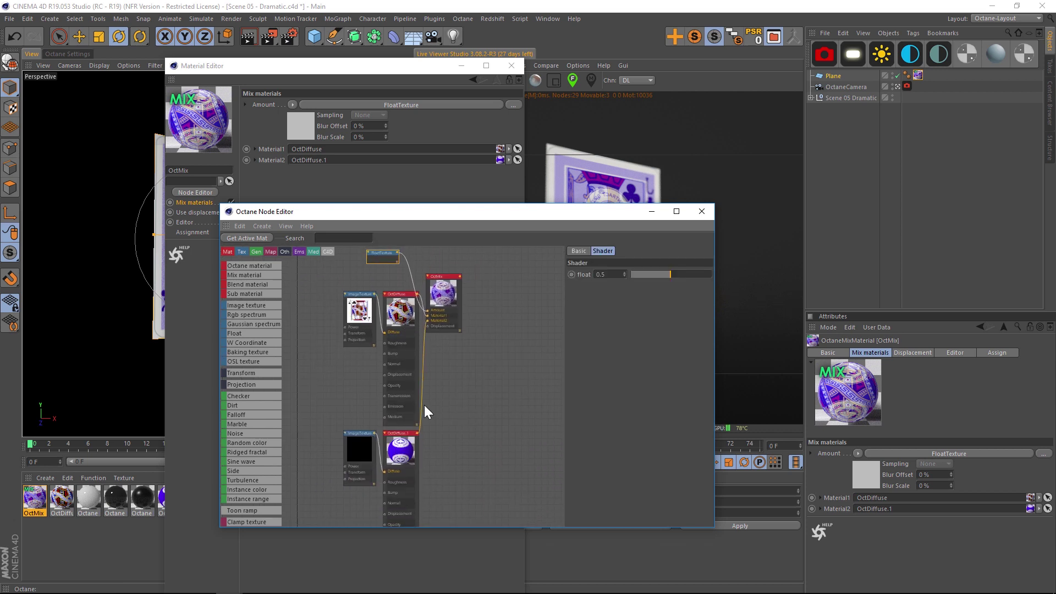
middle_click_drag(427, 411, 426, 438)
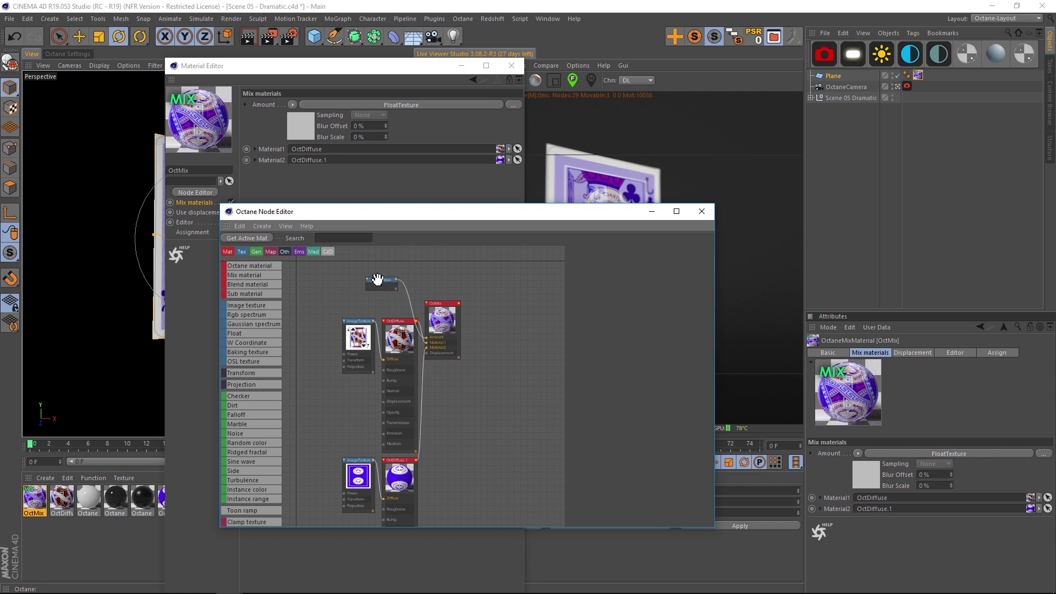
key("Delete")
Search 'side' and add a Side node beside OctMix, then close the Material Editor.
left_click_drag(443, 303, 491, 296)
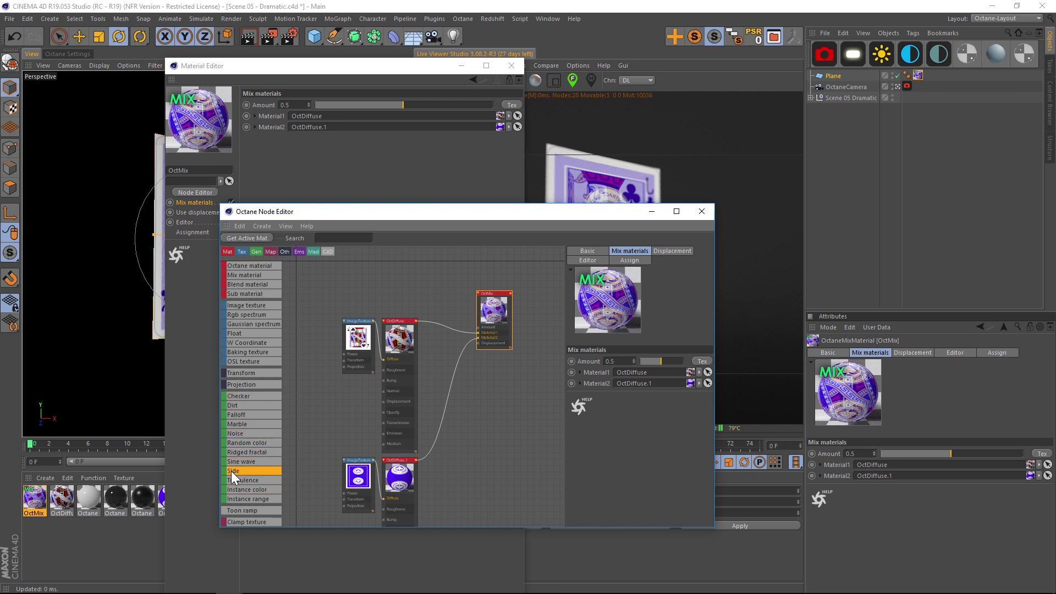
type("side")
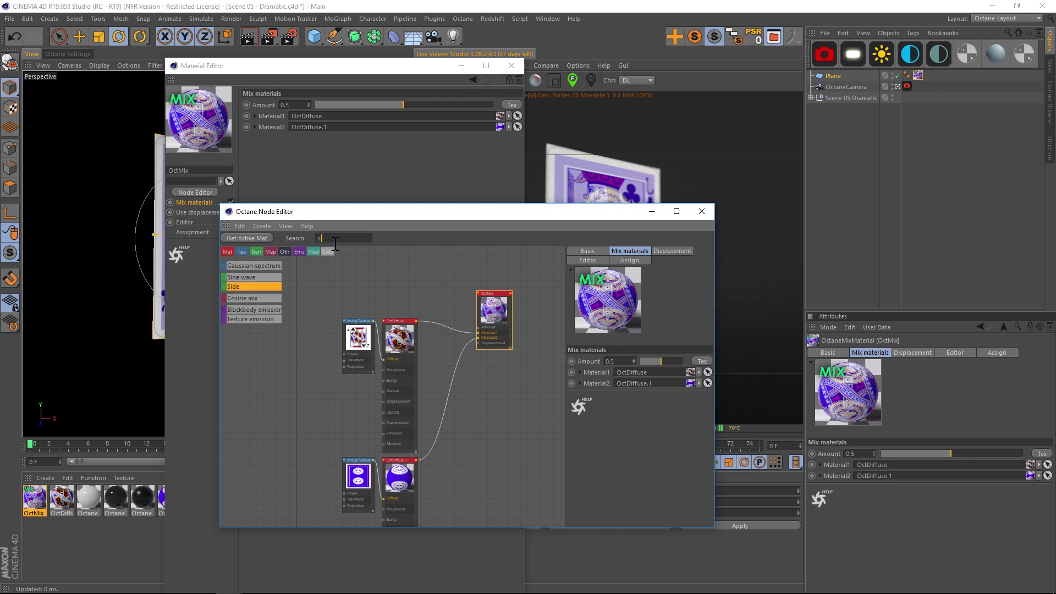
left_click(417, 286)
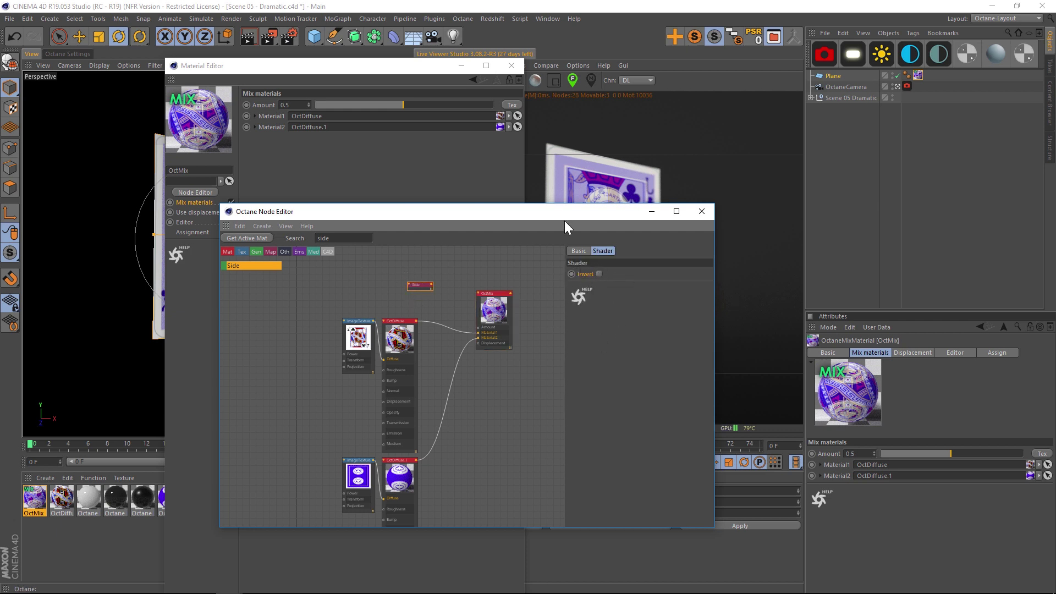
left_click(512, 65)
left_click_drag(468, 216, 329, 220)
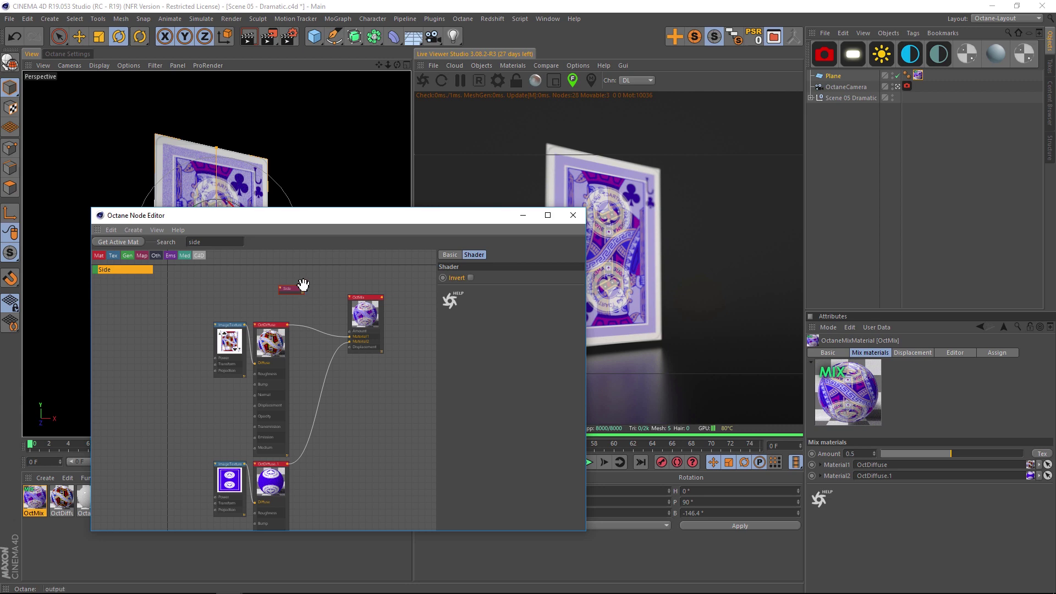
Wire the Side node's output into the OctMix Amount input.
left_click_drag(303, 288, 344, 335)
left_click_drag(351, 333, 351, 333)
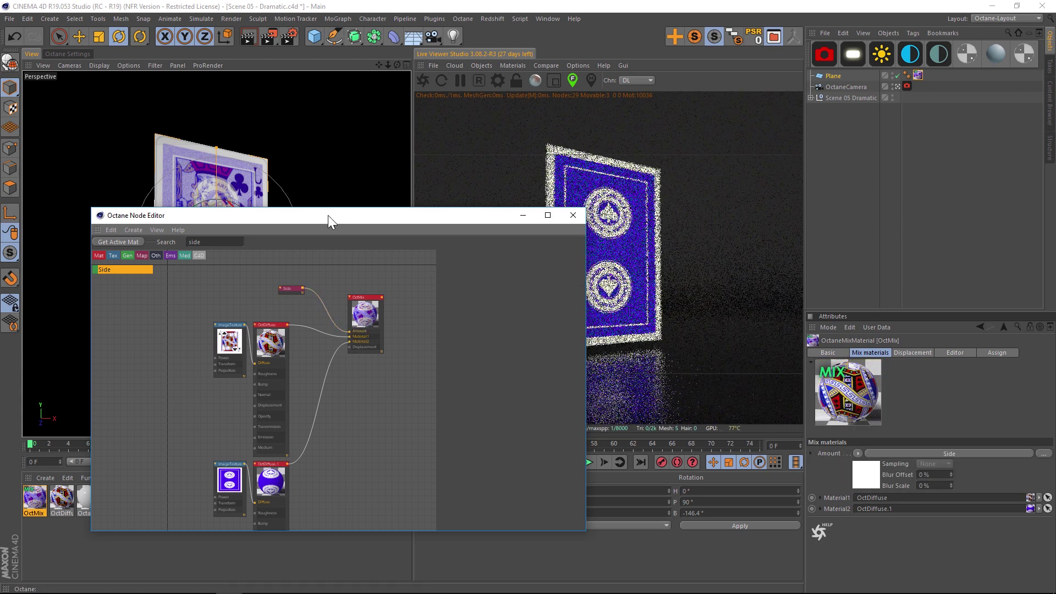
left_click_drag(328, 215, 555, 381)
Rotate the card to check that its two faces show different materials, then select the Side node.
left_click_drag(223, 230, 238, 257)
left_click_drag(541, 381, 223, 277)
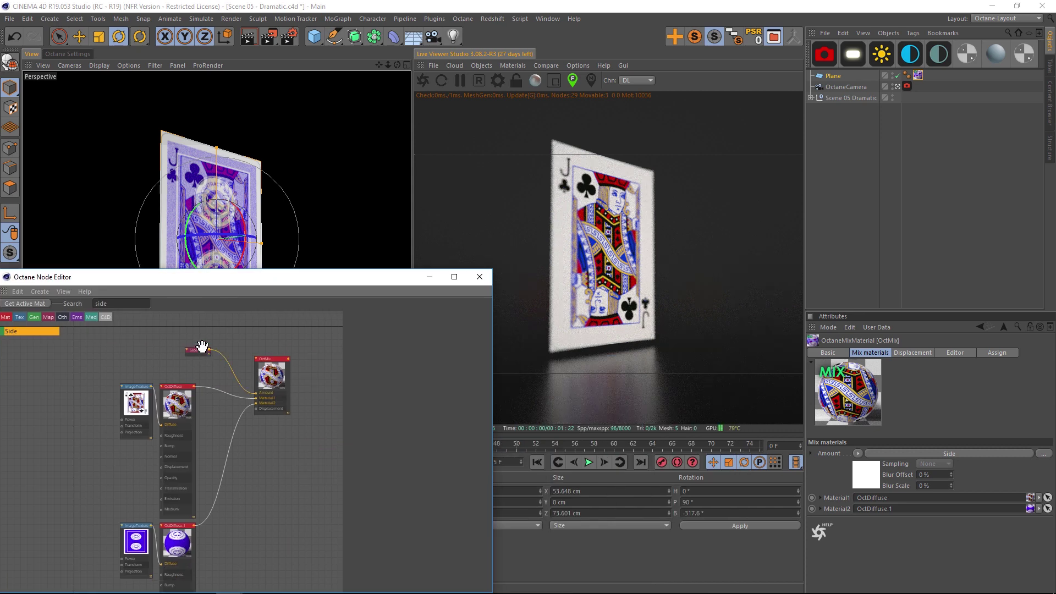
left_click(199, 350)
Enable Invert on the Side node so the Jack of Clubs faces front, close the node editor, and angle the card.
left_click(377, 339)
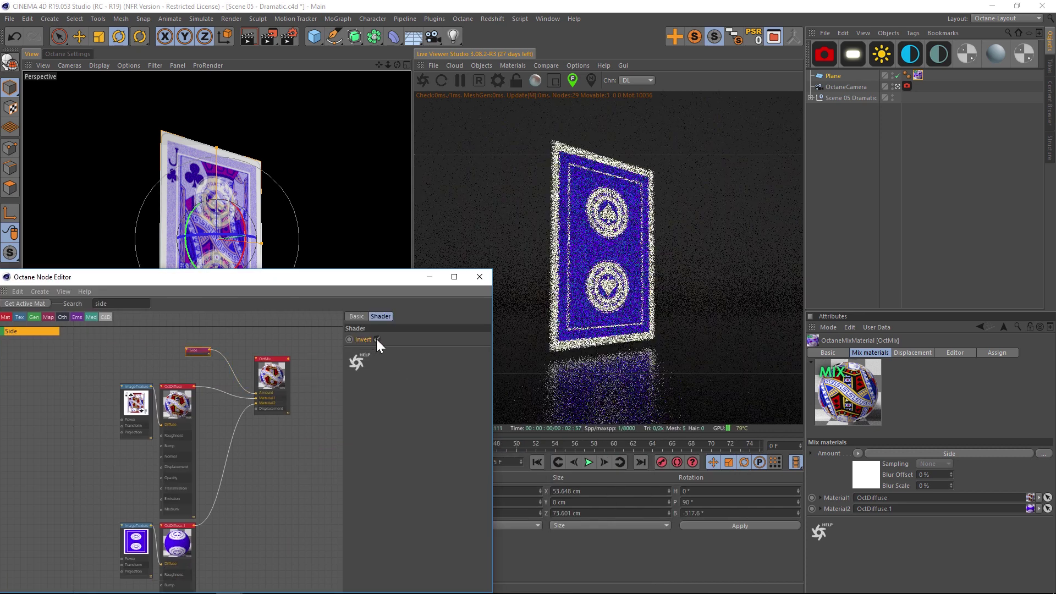
left_click_drag(335, 275, 367, 279)
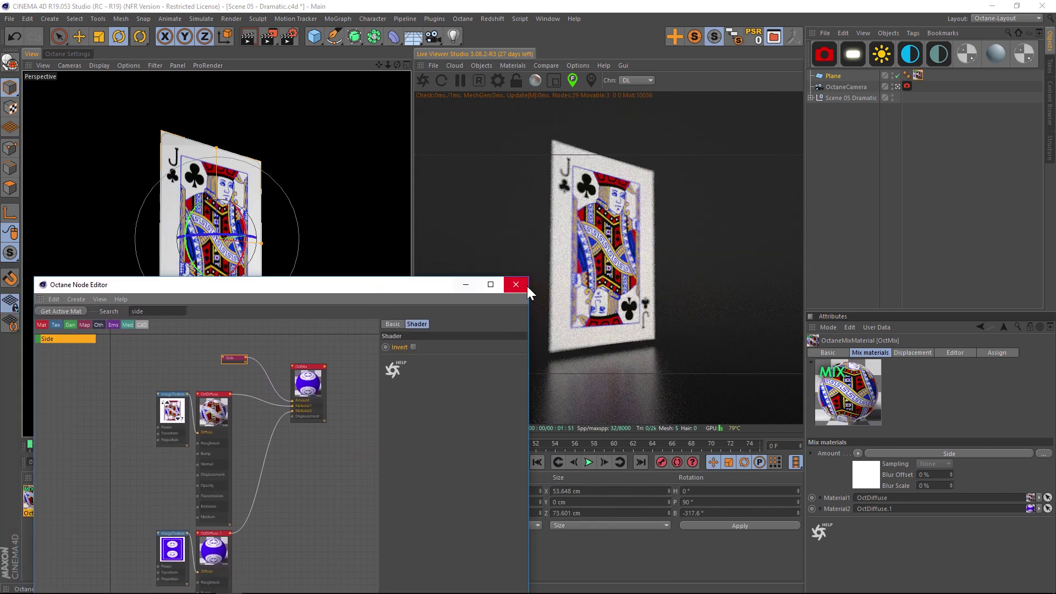
left_click(523, 283)
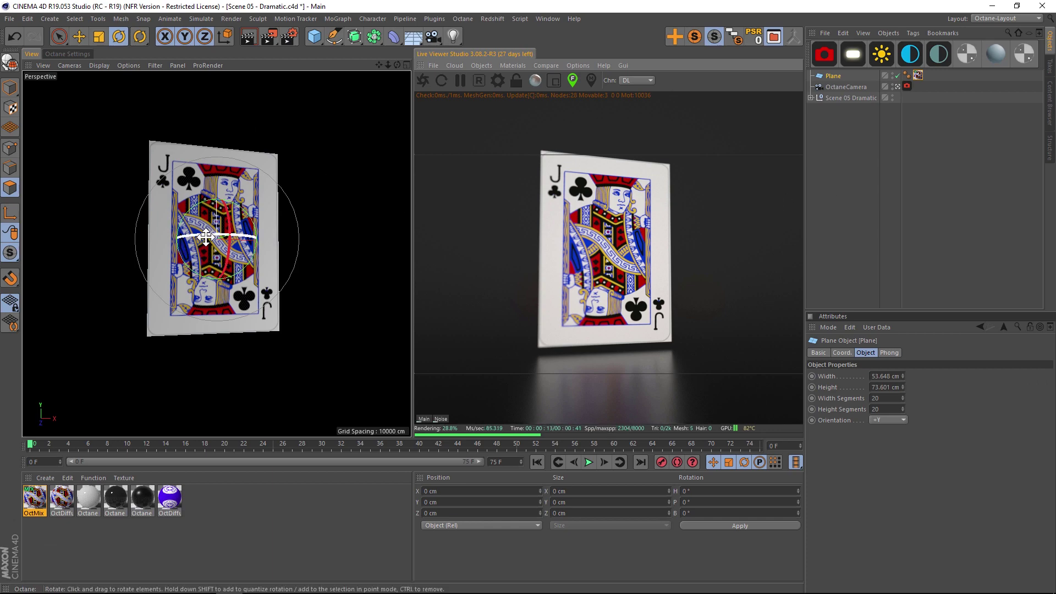
left_click_drag(206, 237, 299, 276)
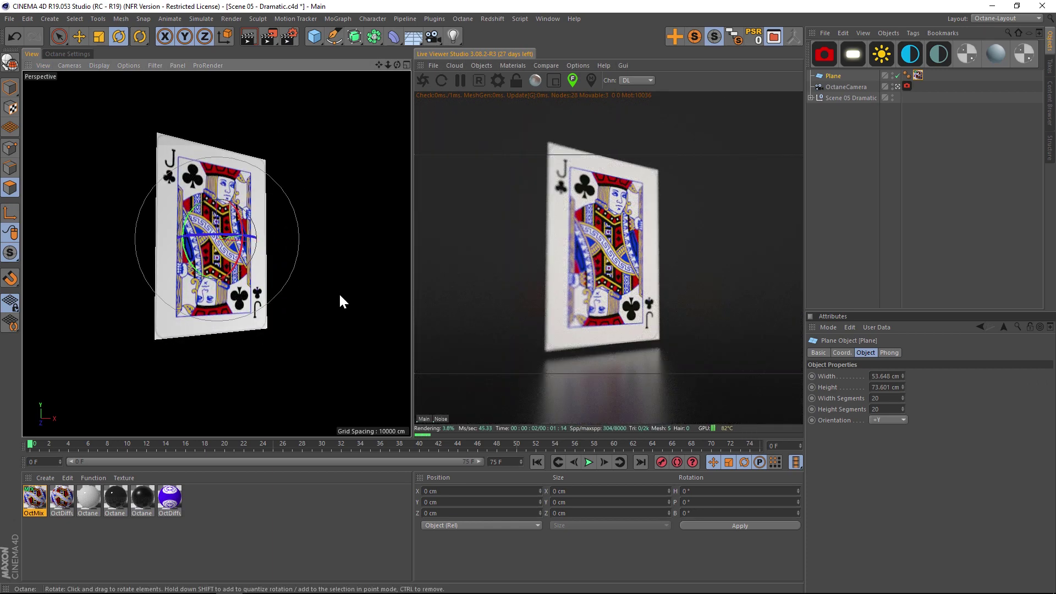